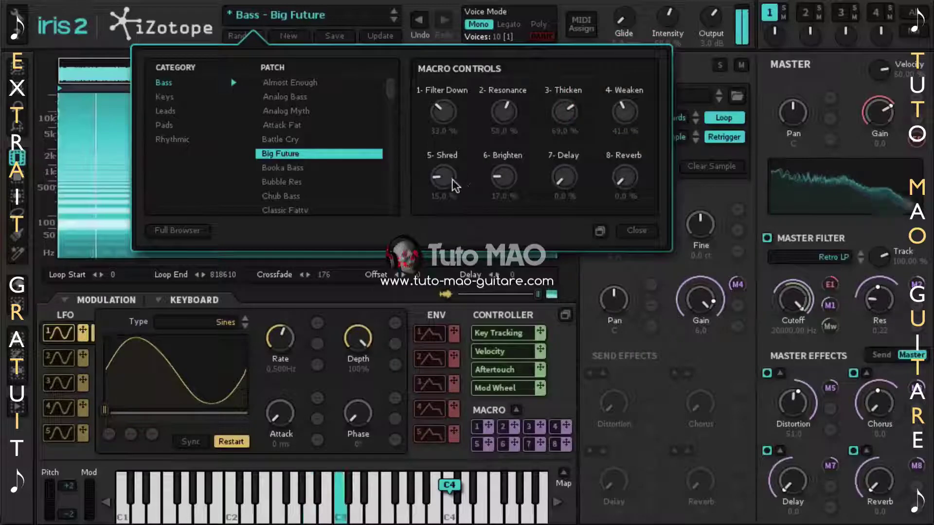
Raise the Big Future patch's macros to Shred 41%, Brighten 34% and Delay 27%.
{"action": "left_click_drag", "start_coordinate": [444, 180], "coordinate": [452, 154]}
{"action": "left_click", "coordinate": [503, 179]}
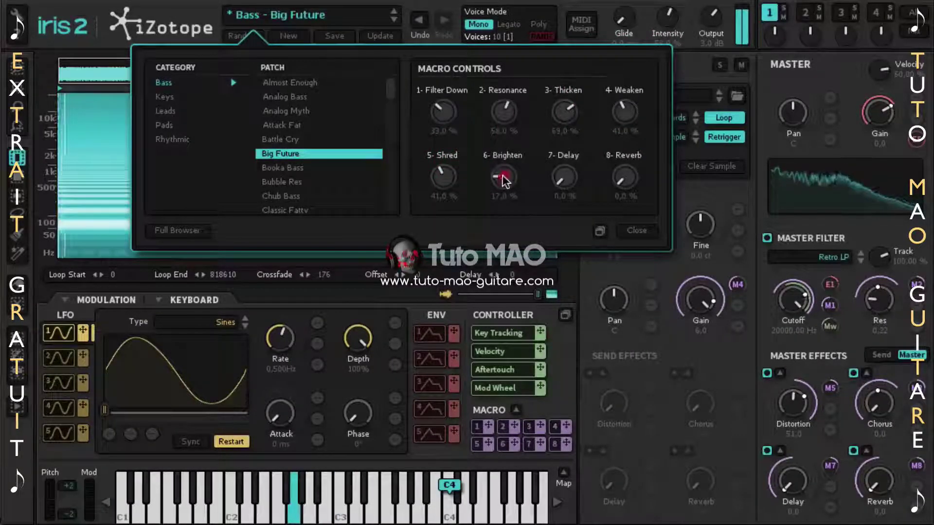
{"action": "left_click_drag", "start_coordinate": [504, 181], "coordinate": [504, 164]}
{"action": "left_click_drag", "start_coordinate": [564, 177], "coordinate": [565, 139]}
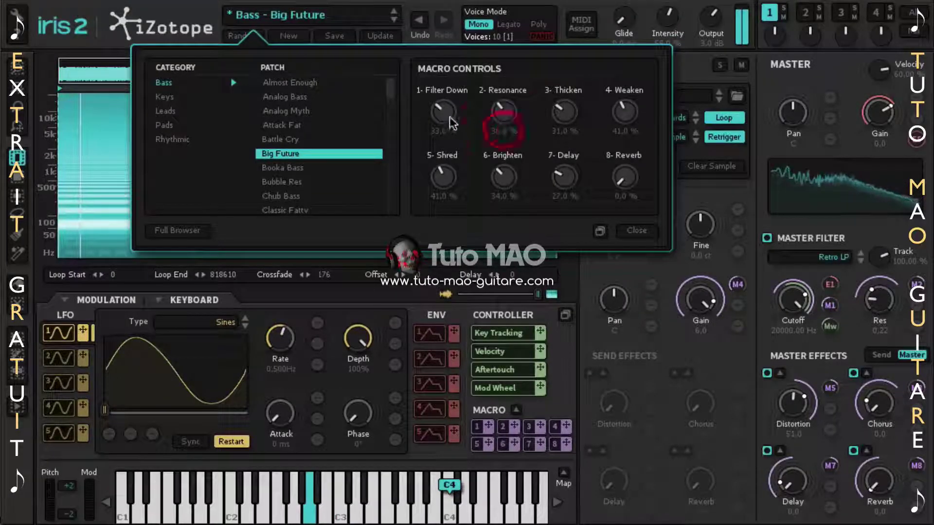
Set the patch's macros to Filter Down 67%, Reverb 32%, Thicken 64%, Shred 54% and Brighten 9%.
{"action": "left_click_drag", "start_coordinate": [446, 113], "coordinate": [454, 87]}
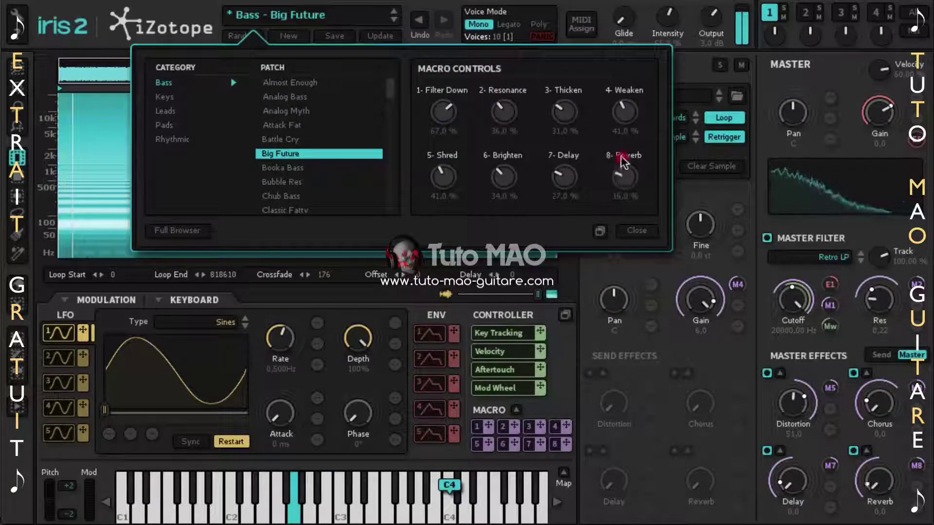
{"action": "left_click_drag", "start_coordinate": [621, 156], "coordinate": [621, 147]}
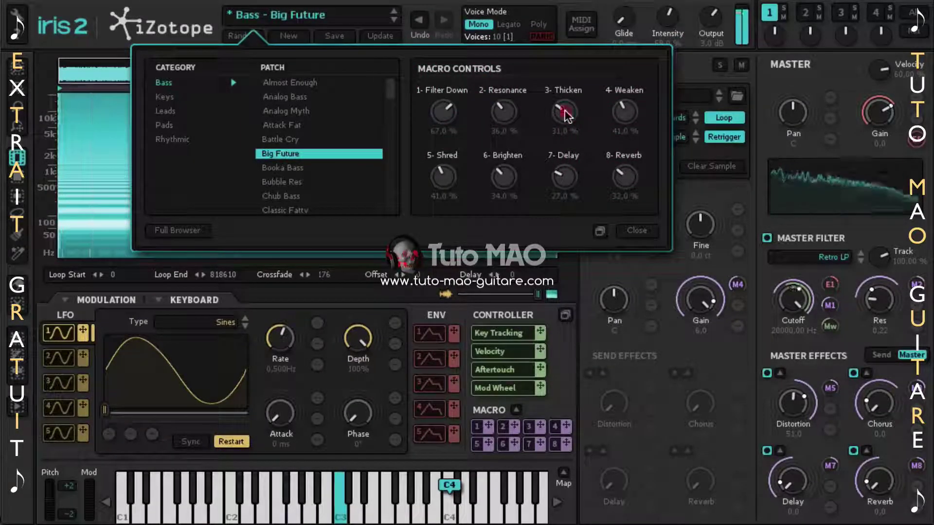
{"action": "left_click_drag", "start_coordinate": [565, 116], "coordinate": [566, 87]}
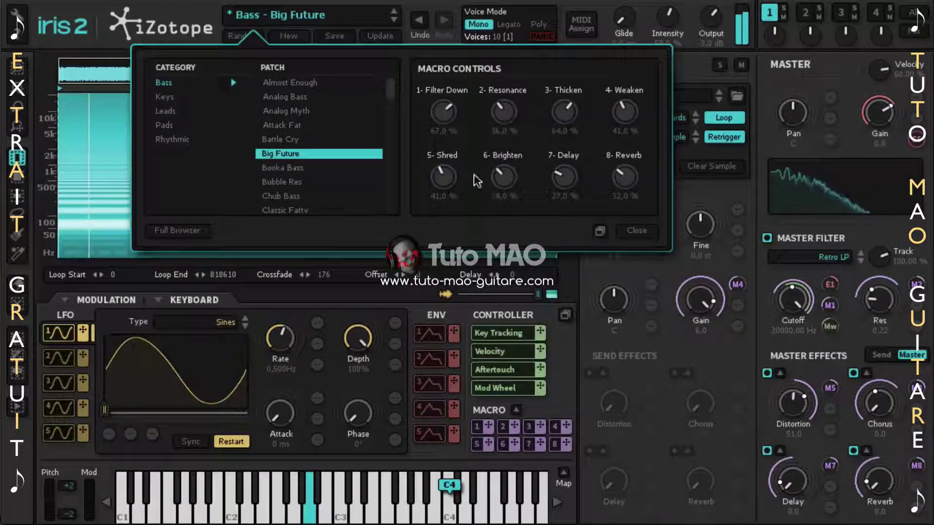
{"action": "left_click_drag", "start_coordinate": [441, 177], "coordinate": [447, 172]}
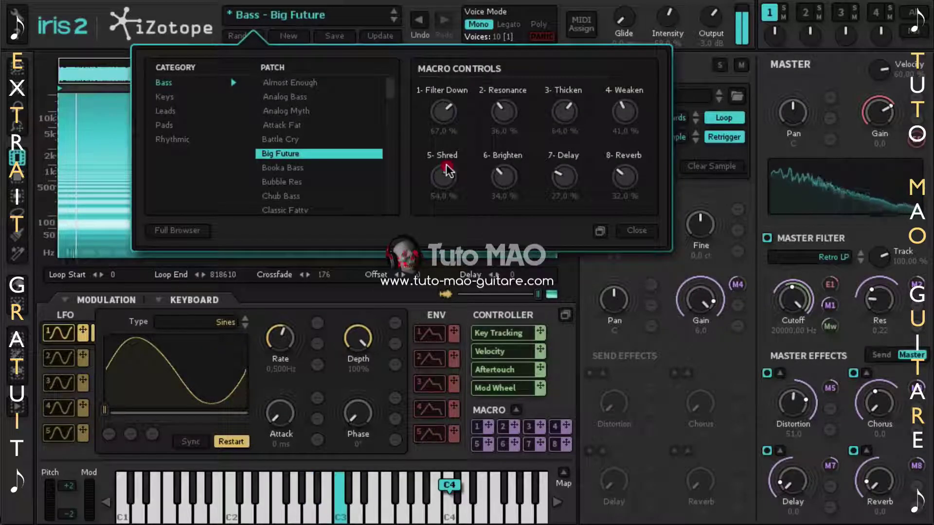
{"action": "left_click_drag", "start_coordinate": [502, 176], "coordinate": [504, 203]}
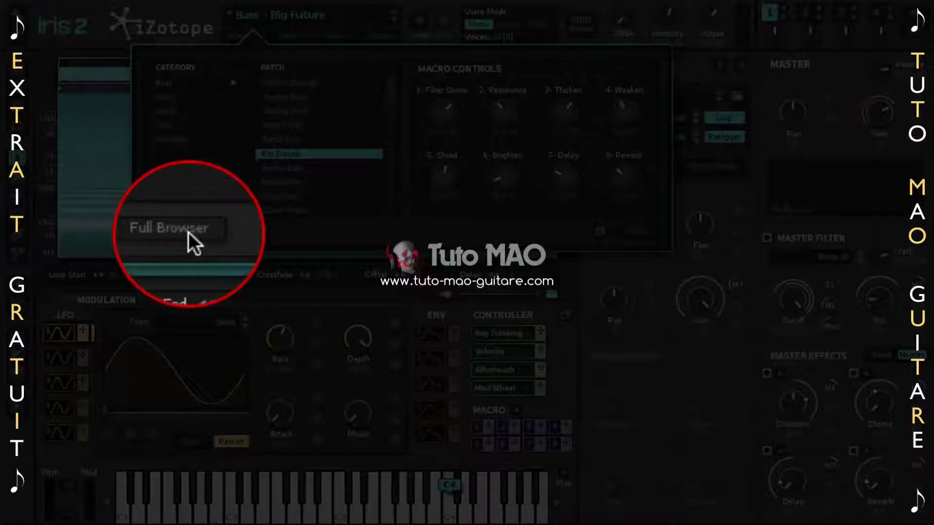
Switch to the full browser and load ARP2500 Bb 01 from the Synthesizers > ARP 2500 samples into Sample 1.
{"action": "left_click", "coordinate": [188, 232]}
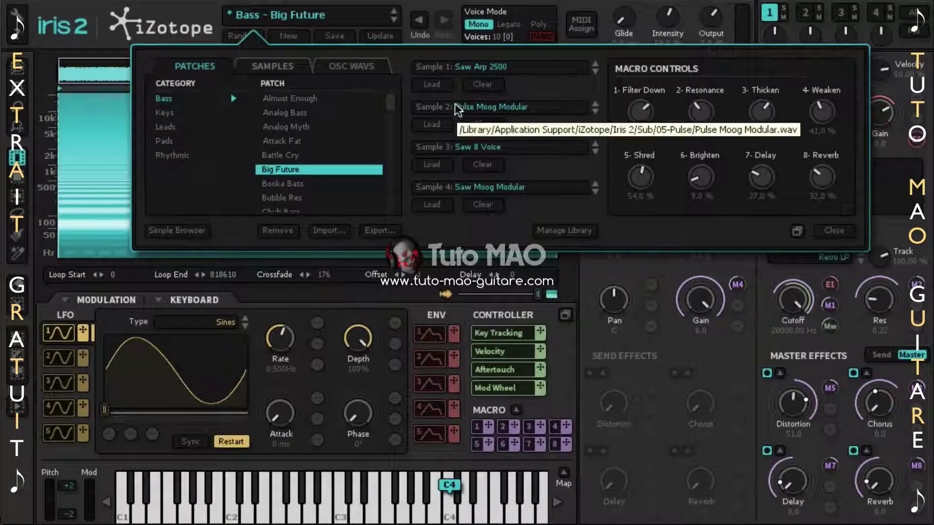
{"action": "left_click", "coordinate": [278, 68]}
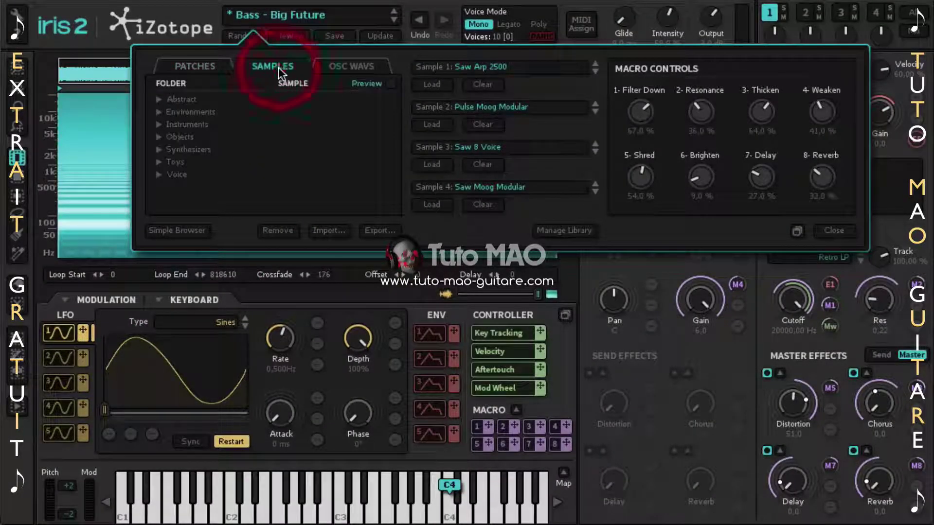
{"action": "left_click", "coordinate": [159, 151]}
{"action": "scroll", "coordinate": [247, 175], "scroll_direction": "down", "scroll_amount": 3}
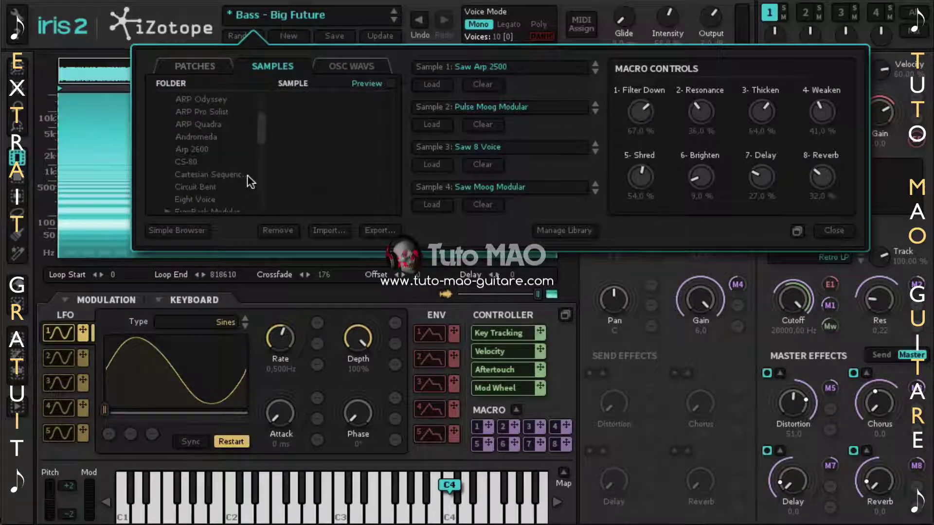
{"action": "scroll", "coordinate": [247, 174], "scroll_direction": "up", "scroll_amount": 3}
{"action": "left_click", "coordinate": [194, 161]}
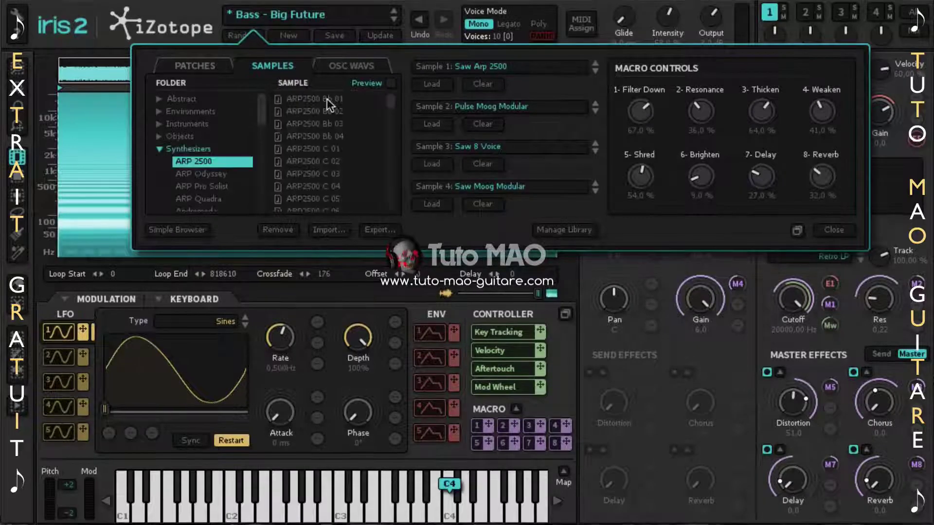
{"action": "left_click_drag", "start_coordinate": [330, 99], "coordinate": [483, 69]}
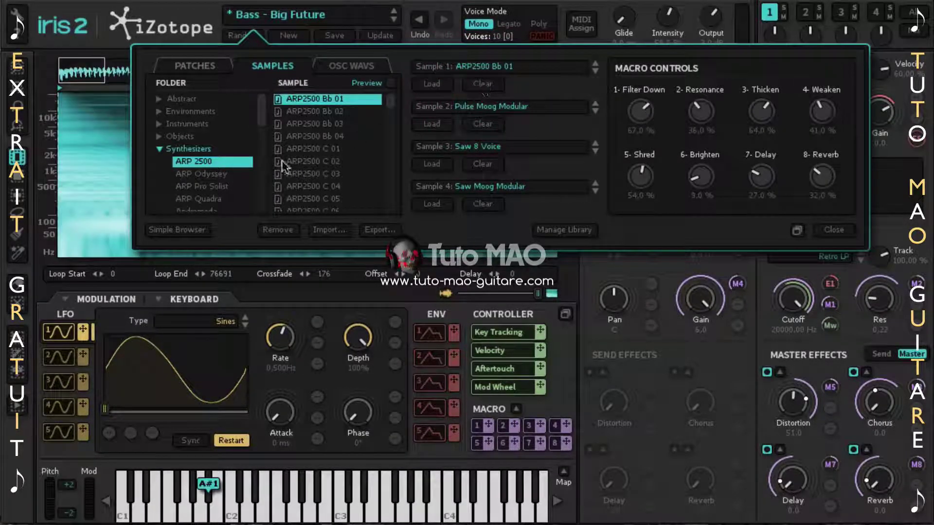
Load Analog Bass C4 from the Andromeda folder into Sample 2 and CS Classic C2 from CS-80 into Sample 3.
{"action": "scroll", "coordinate": [218, 170], "scroll_direction": "down", "scroll_amount": 2}
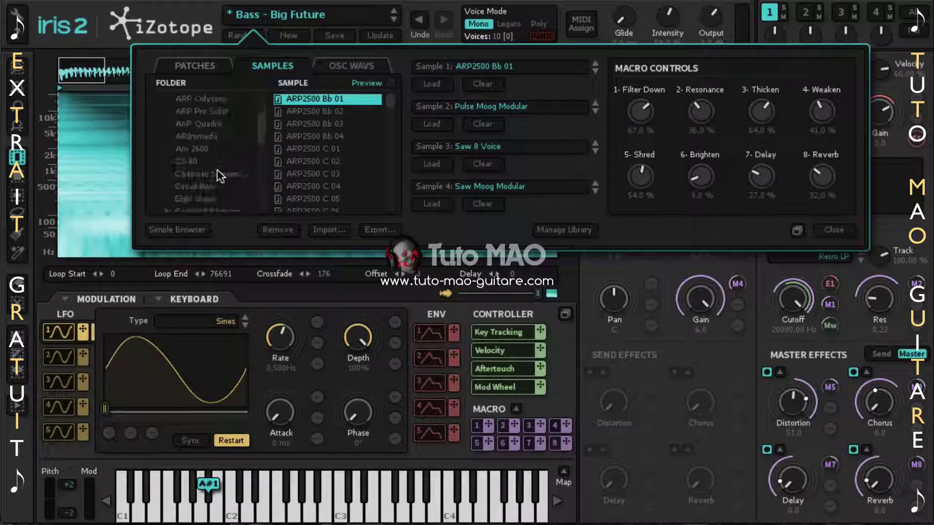
{"action": "left_click", "coordinate": [204, 137]}
{"action": "left_click_drag", "start_coordinate": [316, 153], "coordinate": [472, 110]}
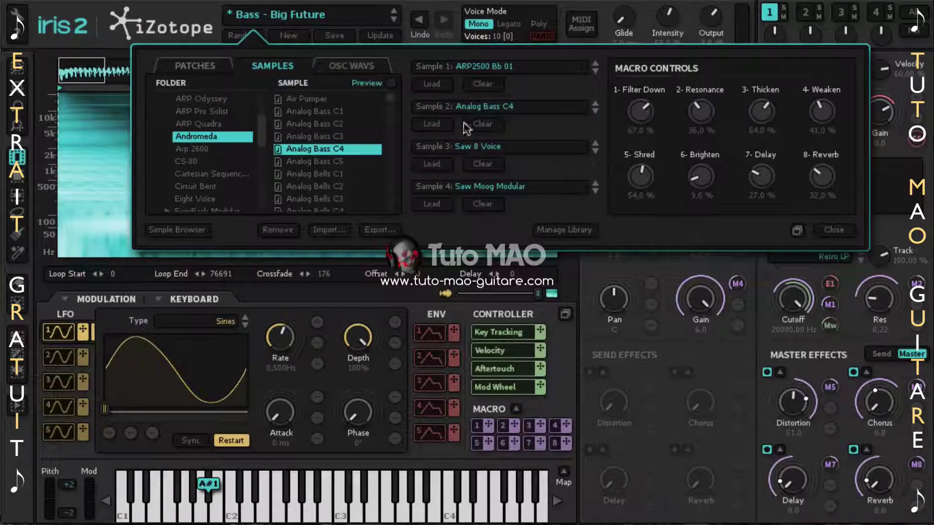
{"action": "left_click", "coordinate": [199, 162]}
{"action": "left_click_drag", "start_coordinate": [312, 189], "coordinate": [483, 146]}
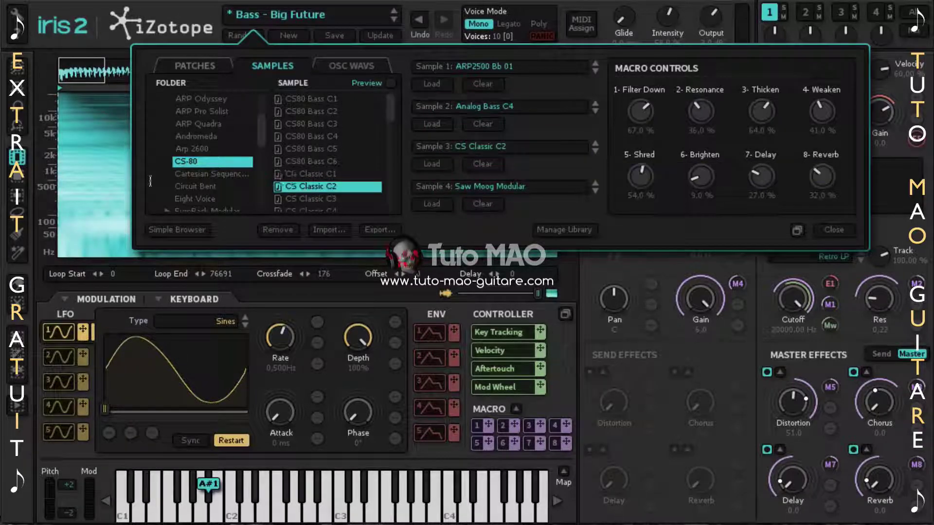
Load 3SEM Filter Square C4 from the Eight Voice folder into Sample 4.
{"action": "scroll", "coordinate": [181, 173], "scroll_direction": "down", "scroll_amount": 1}
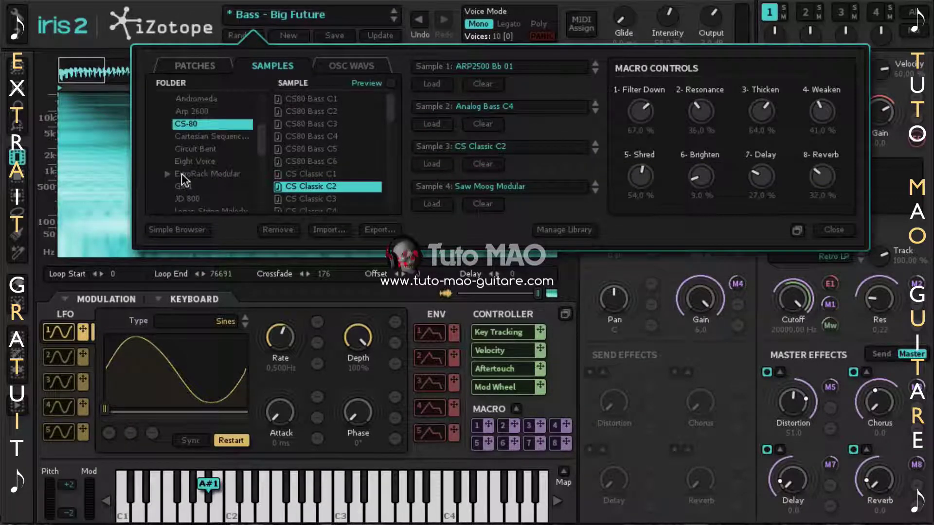
{"action": "left_click", "coordinate": [222, 163]}
{"action": "left_click_drag", "start_coordinate": [297, 158], "coordinate": [511, 197]}
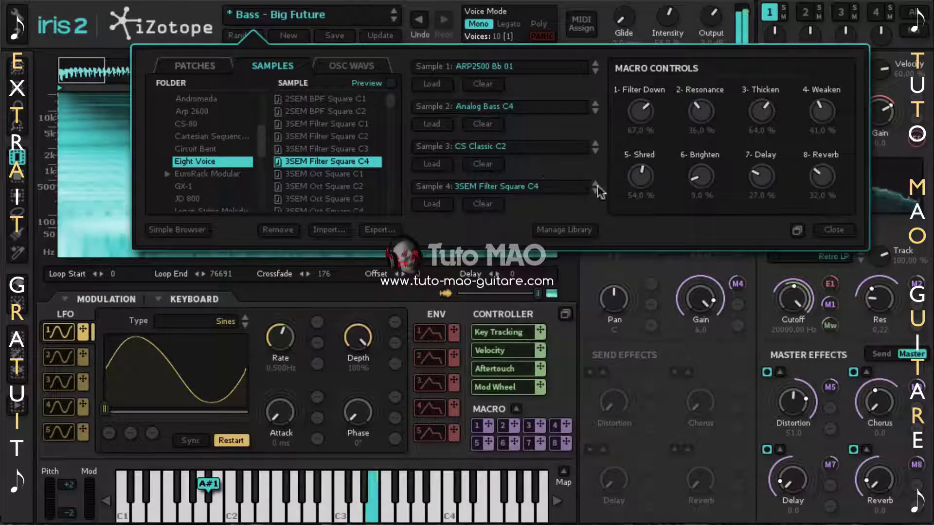
Set the Filter Down macro to 27% and readjust the Shred, Thicken, Weaken, Brighten and Reverb macros for the new samples.
{"action": "left_click_drag", "start_coordinate": [649, 178], "coordinate": [645, 199]}
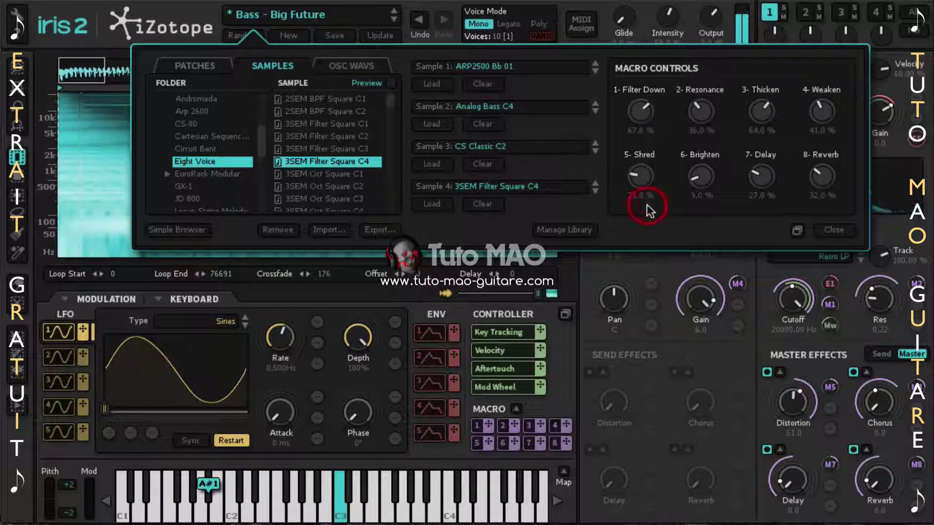
{"action": "left_click_drag", "start_coordinate": [639, 116], "coordinate": [630, 146]}
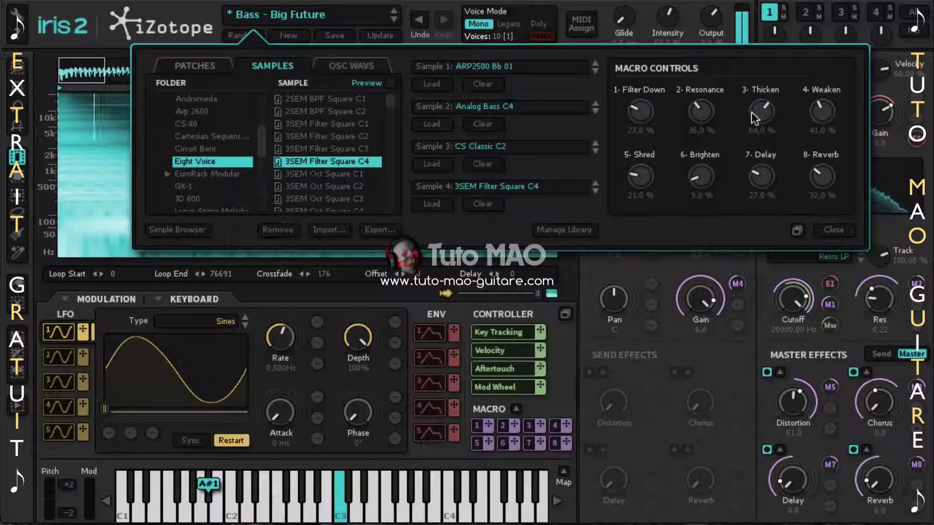
{"action": "left_click_drag", "start_coordinate": [758, 99], "coordinate": [756, 95]}
{"action": "left_click_drag", "start_coordinate": [817, 114], "coordinate": [818, 87]}
{"action": "left_click_drag", "start_coordinate": [650, 182], "coordinate": [645, 165]}
{"action": "left_click_drag", "start_coordinate": [700, 175], "coordinate": [764, 167]}
{"action": "left_click_drag", "start_coordinate": [824, 176], "coordinate": [830, 138]}
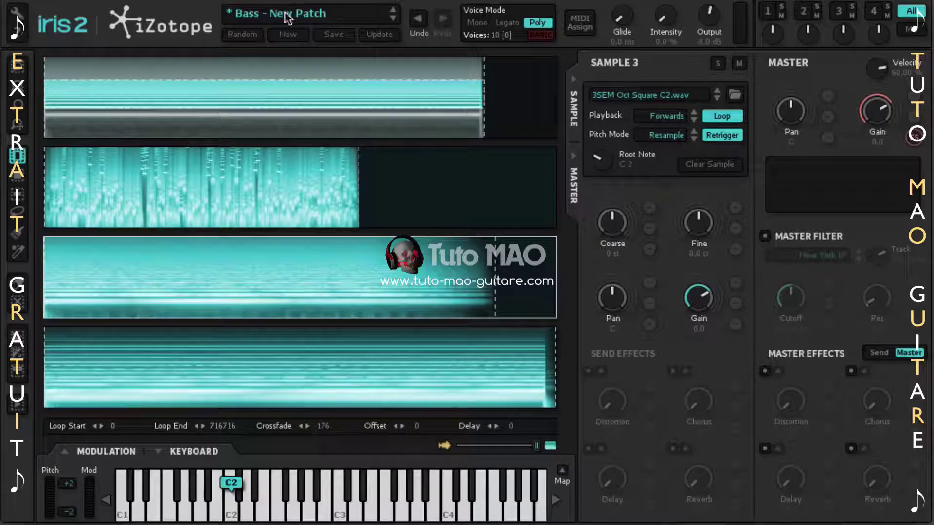
Start a new patch, discarding the unsaved settings.
{"action": "left_click", "coordinate": [288, 34]}
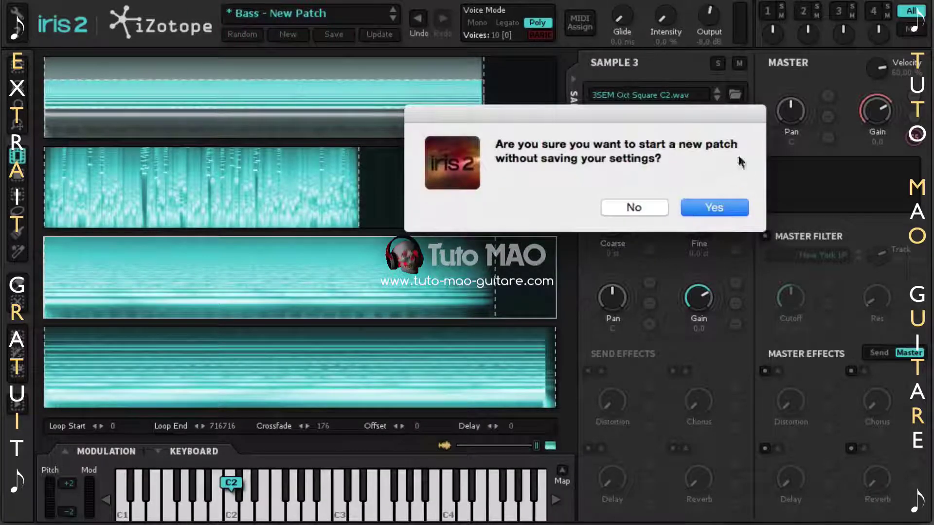
{"action": "left_click", "coordinate": [714, 208]}
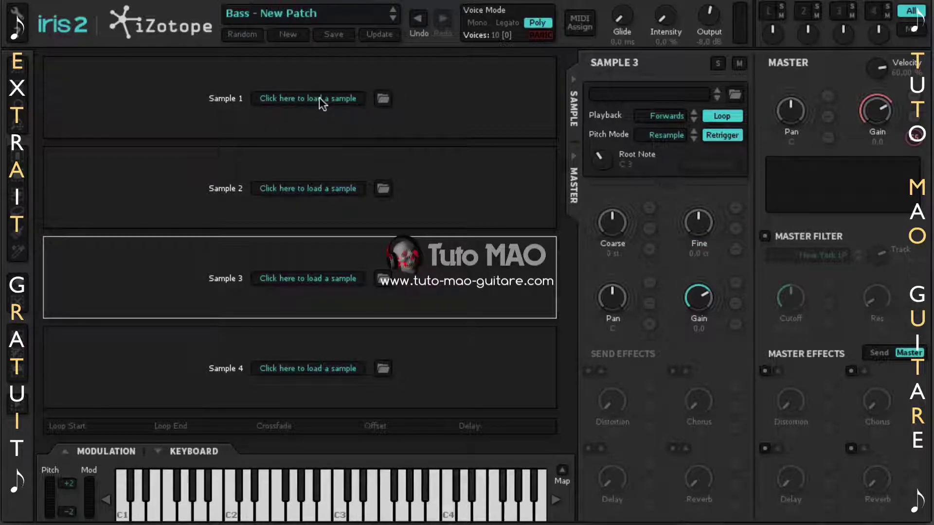
{"action": "left_click", "coordinate": [382, 99]}
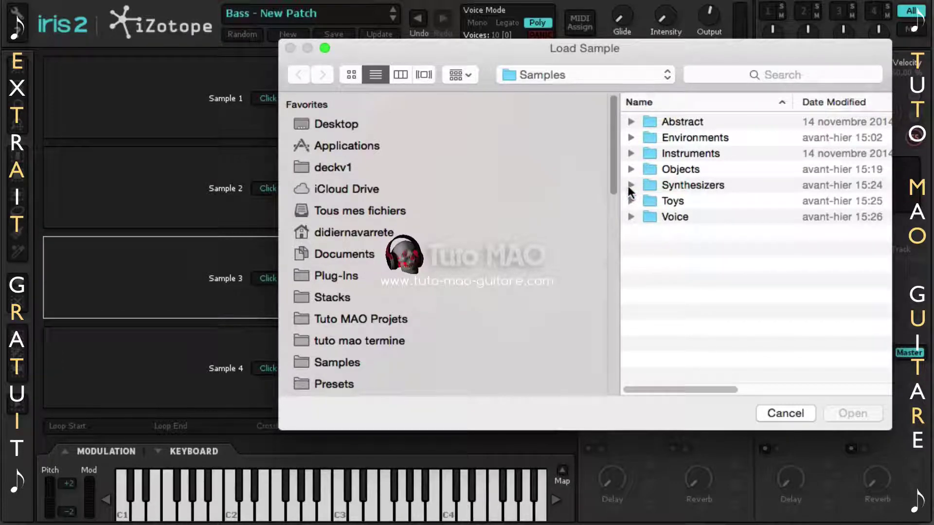
{"action": "left_click", "coordinate": [628, 187]}
{"action": "left_click", "coordinate": [631, 186]}
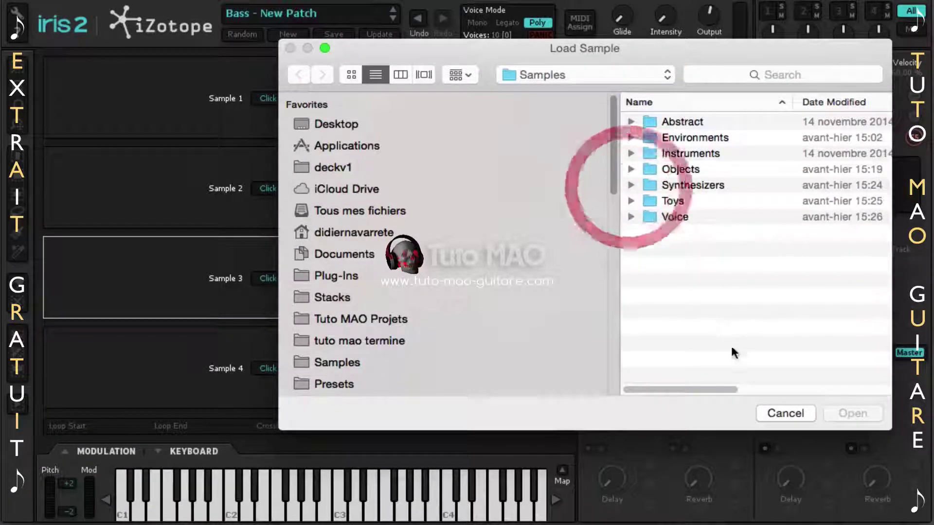
{"action": "left_click", "coordinate": [785, 413]}
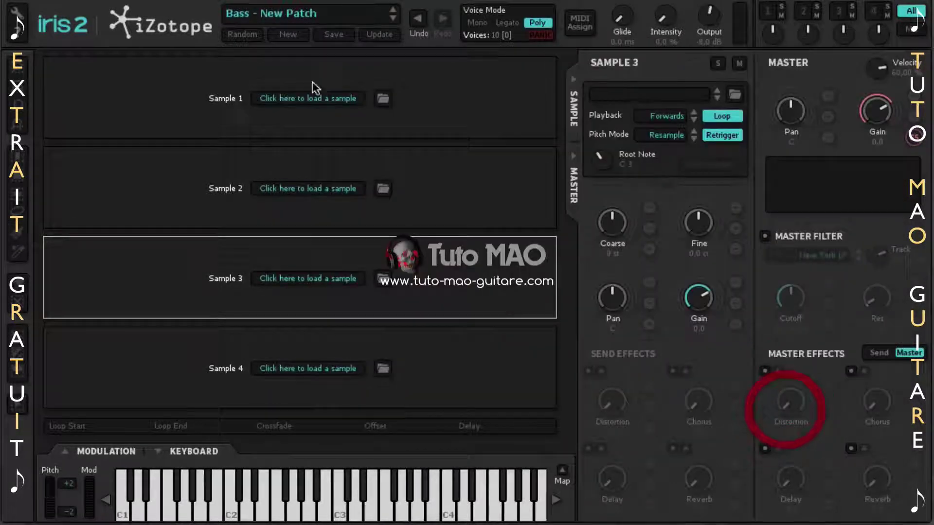
Open the patch browser's sample library and load Odyssey 1Saw C6 from the ARP Odyssey folder into Sample 1.
{"action": "left_click", "coordinate": [285, 11]}
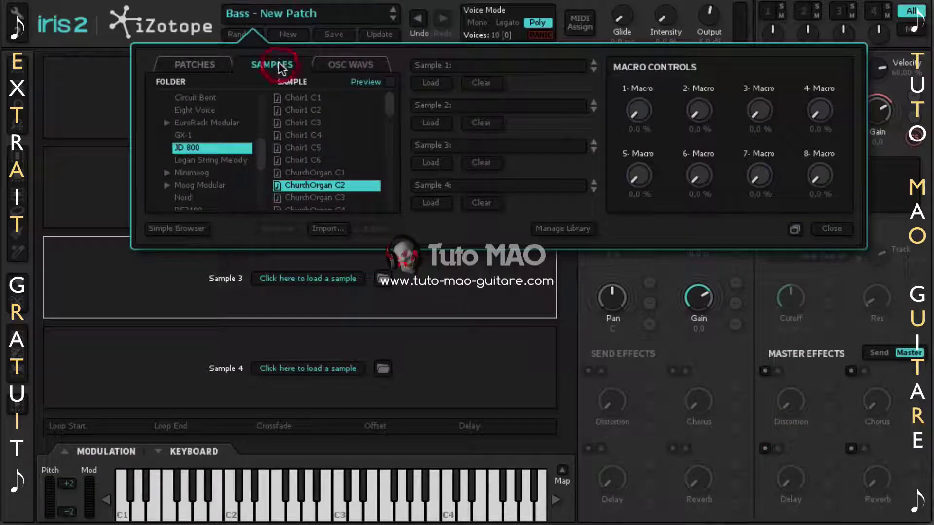
{"action": "left_click", "coordinate": [211, 64]}
{"action": "left_click", "coordinate": [343, 68]}
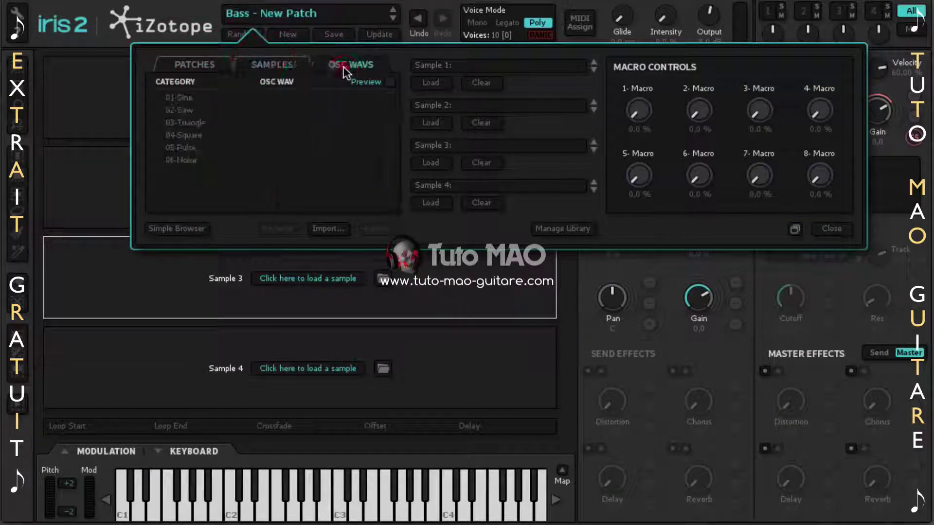
{"action": "left_click", "coordinate": [280, 62]}
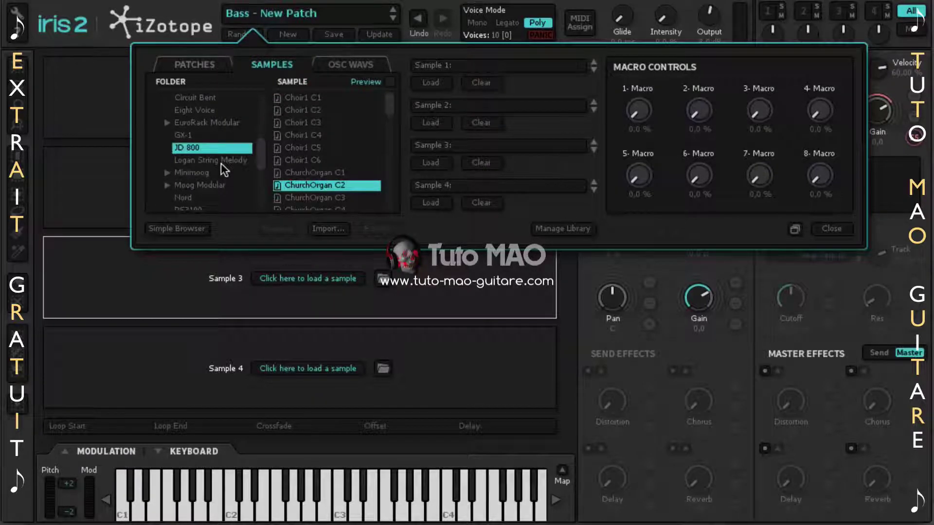
{"action": "scroll", "coordinate": [221, 163], "scroll_direction": "up", "scroll_amount": 5}
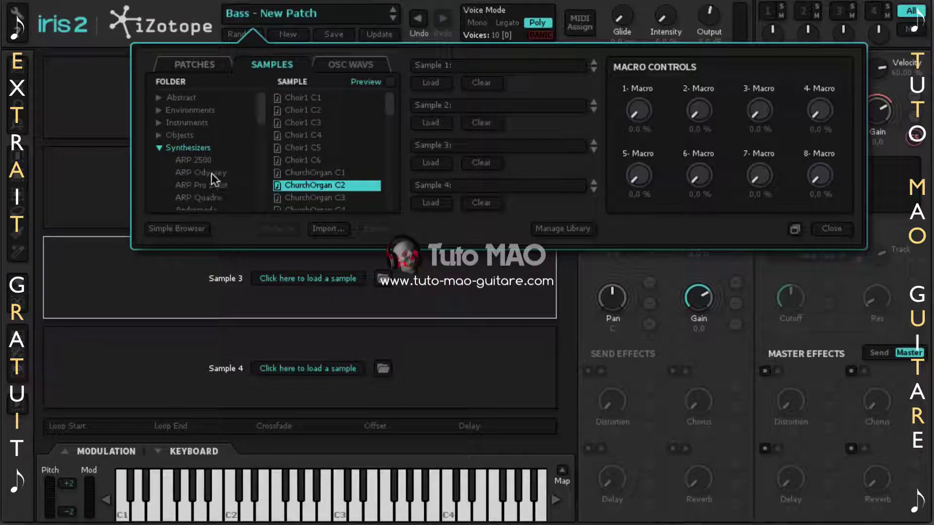
{"action": "left_click", "coordinate": [212, 173]}
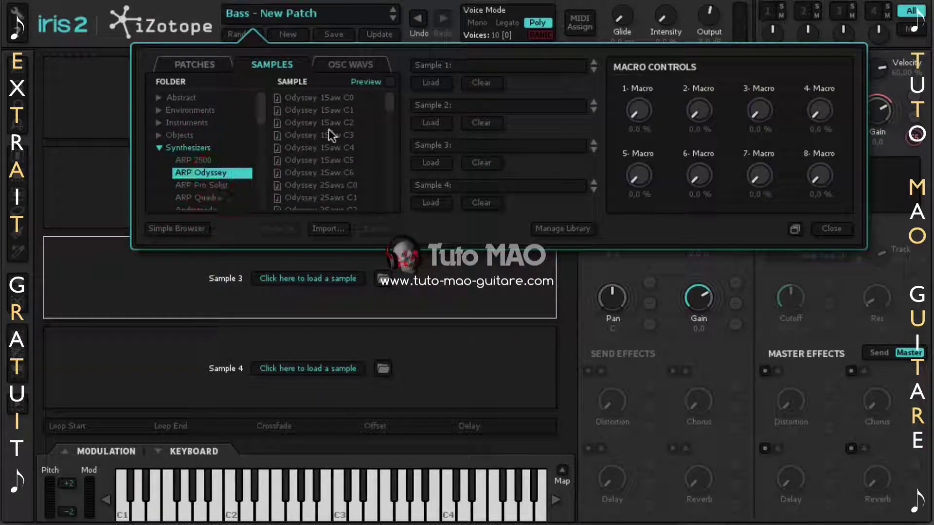
{"action": "left_click_drag", "start_coordinate": [319, 172], "coordinate": [495, 69]}
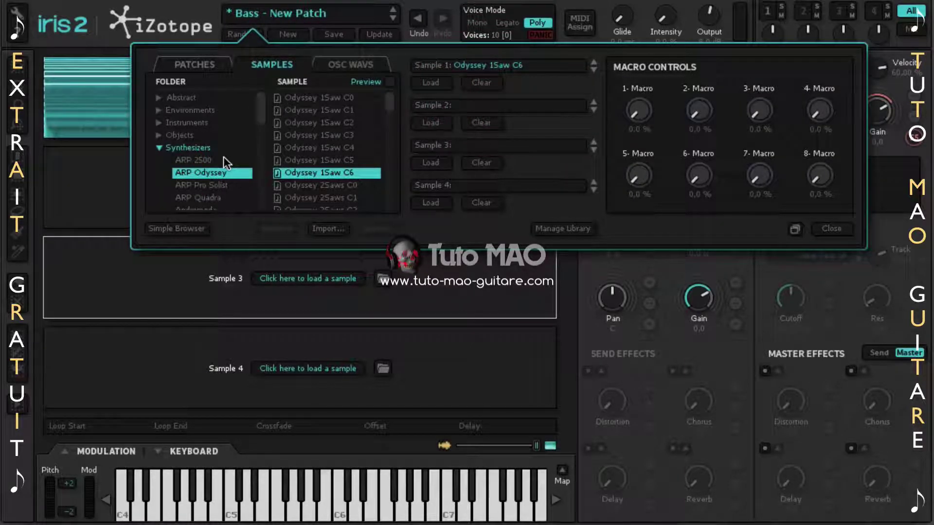
Load CS Classic C3 from the CS-80 folder into Sample 2.
{"action": "scroll", "coordinate": [224, 157], "scroll_direction": "down", "scroll_amount": 3}
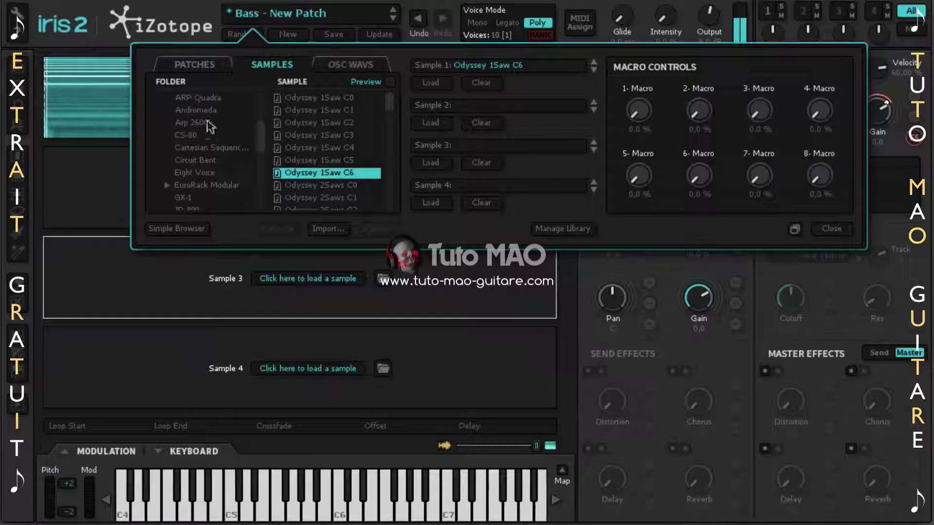
{"action": "left_click", "coordinate": [209, 137]}
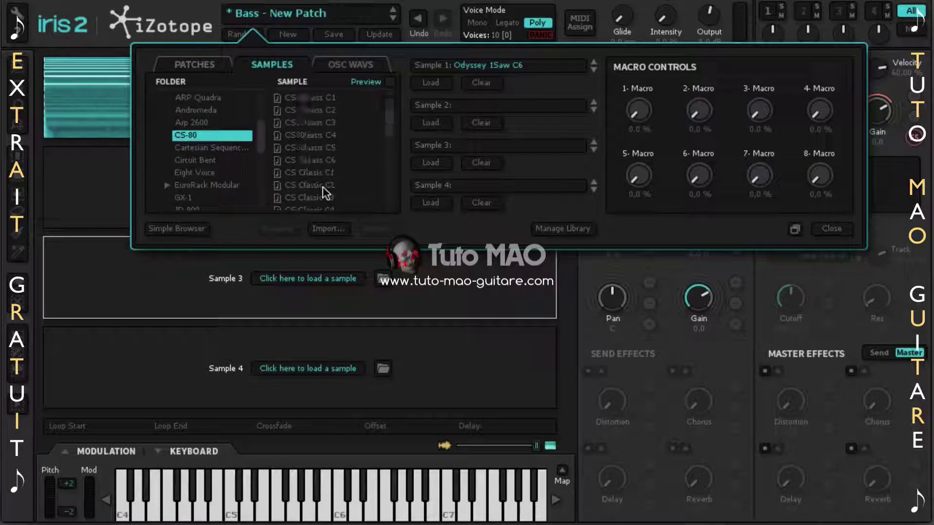
{"action": "left_click_drag", "start_coordinate": [317, 124], "coordinate": [447, 125]}
Load Choir1 C6 from the JD 800 folder into Sample 3.
{"action": "scroll", "coordinate": [219, 185], "scroll_direction": "down", "scroll_amount": 1}
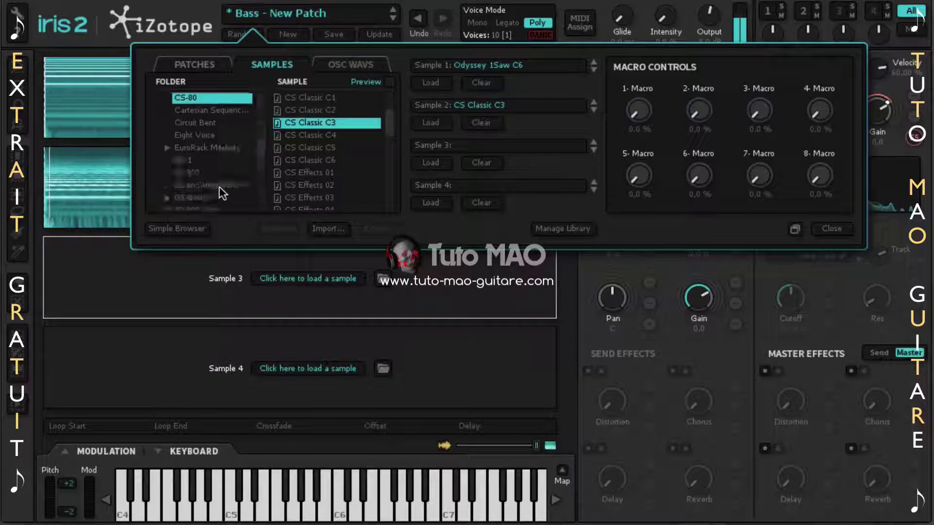
{"action": "scroll", "coordinate": [219, 193], "scroll_direction": "down", "scroll_amount": 1}
{"action": "left_click", "coordinate": [209, 134]}
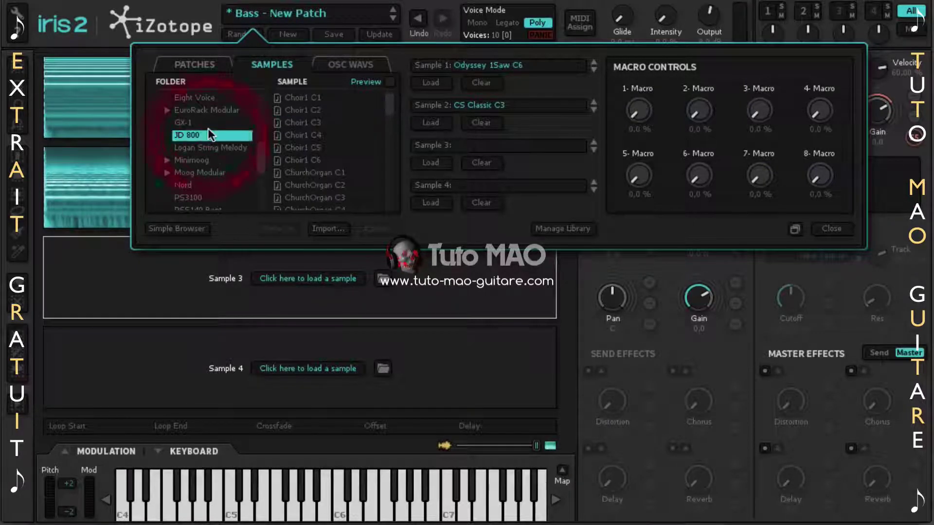
{"action": "left_click", "coordinate": [314, 160]}
{"action": "left_click_drag", "start_coordinate": [307, 161], "coordinate": [460, 149]}
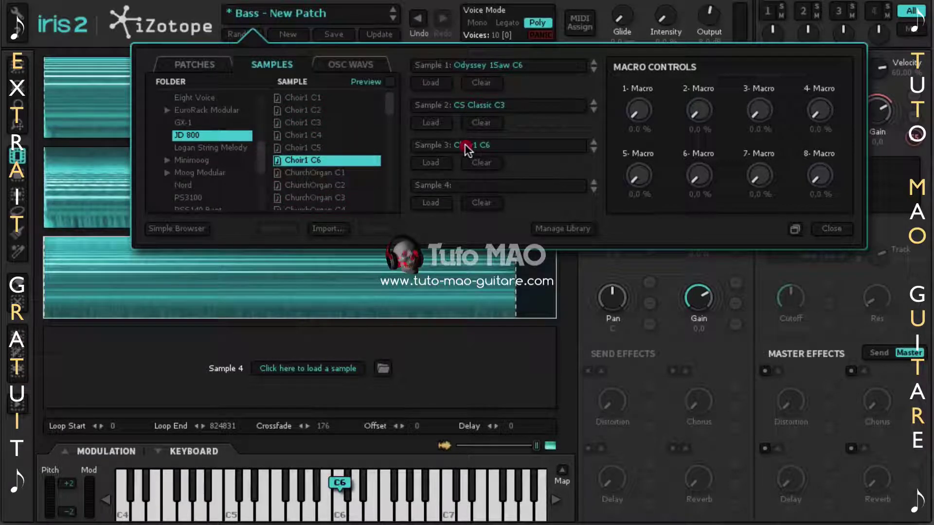
Load 3SEM Oct Square C2 from the Eight Voice folder into Sample 4 and close the patch browser.
{"action": "scroll", "coordinate": [232, 143], "scroll_direction": "up", "scroll_amount": 2}
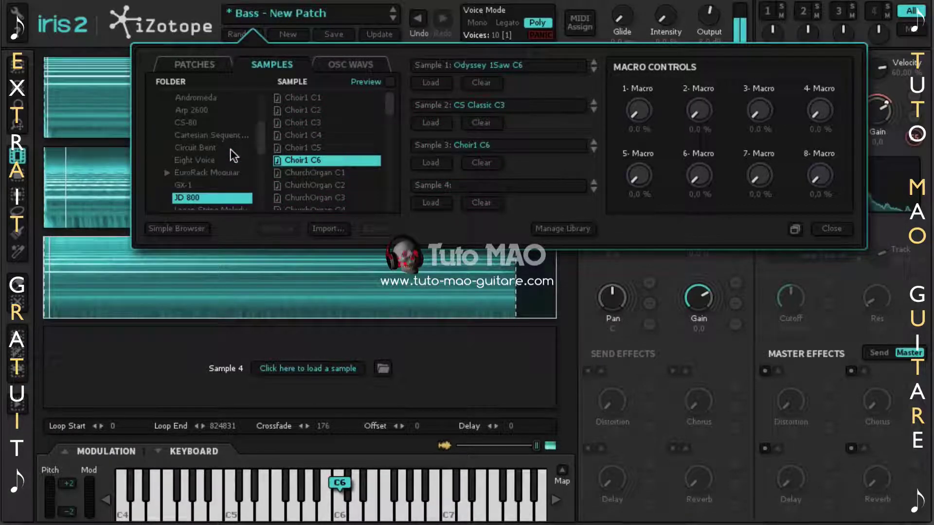
{"action": "left_click", "coordinate": [209, 160]}
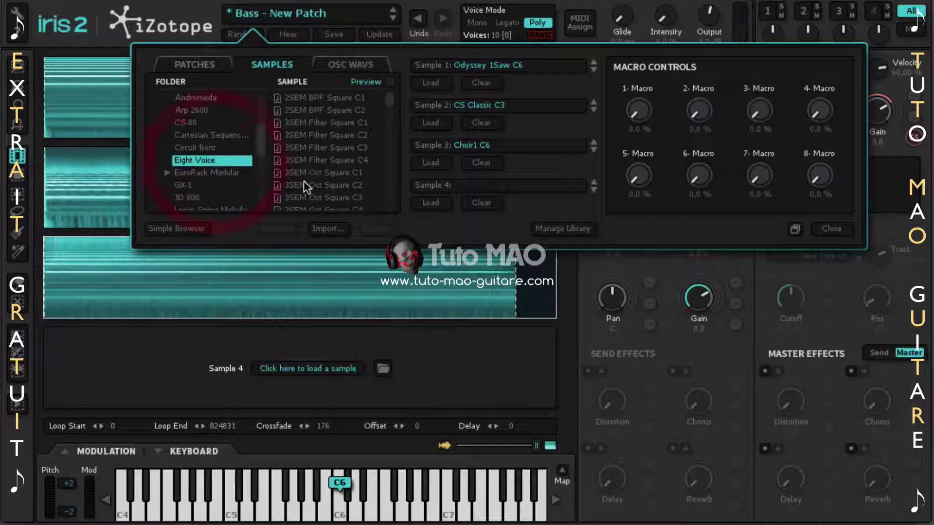
{"action": "left_click_drag", "start_coordinate": [306, 185], "coordinate": [463, 200]}
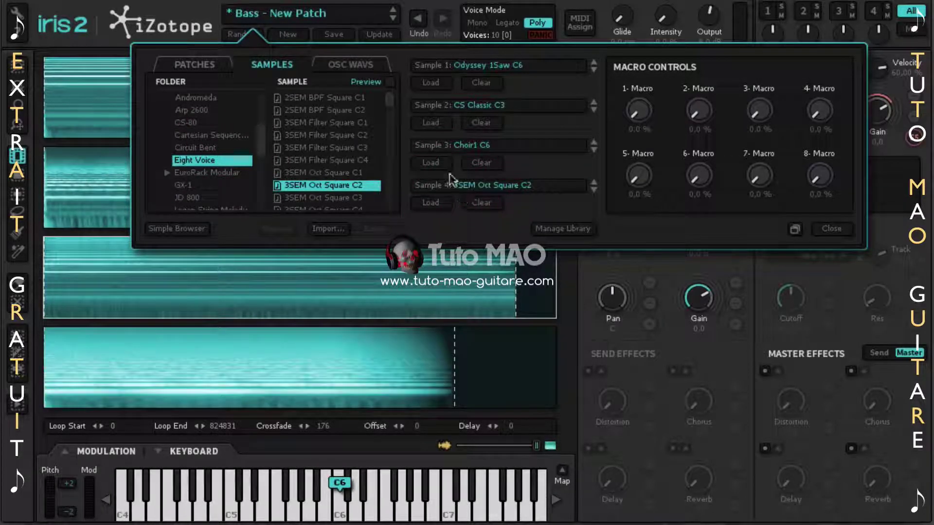
{"action": "left_click", "coordinate": [308, 13]}
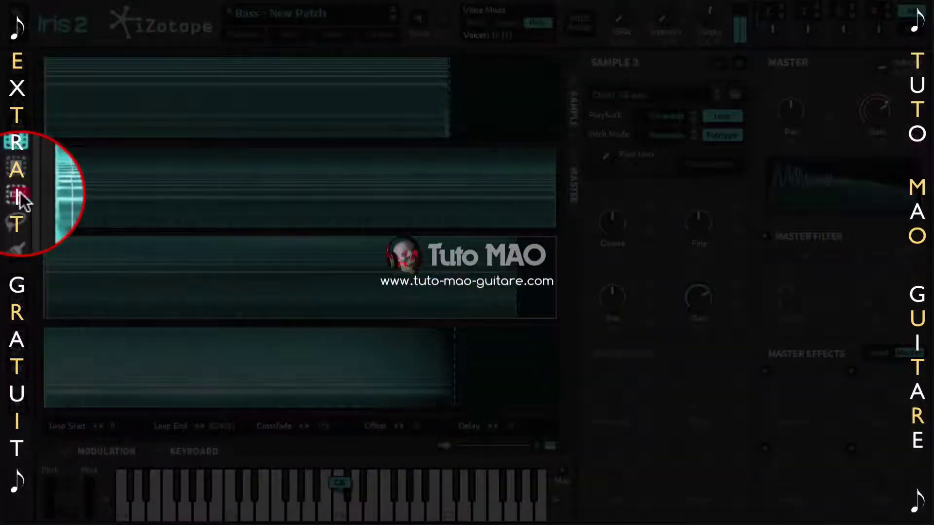
Choose the frequency selection tool and select a narrow horizontal band in Sample 2's spectrogram.
{"action": "left_click", "coordinate": [20, 191]}
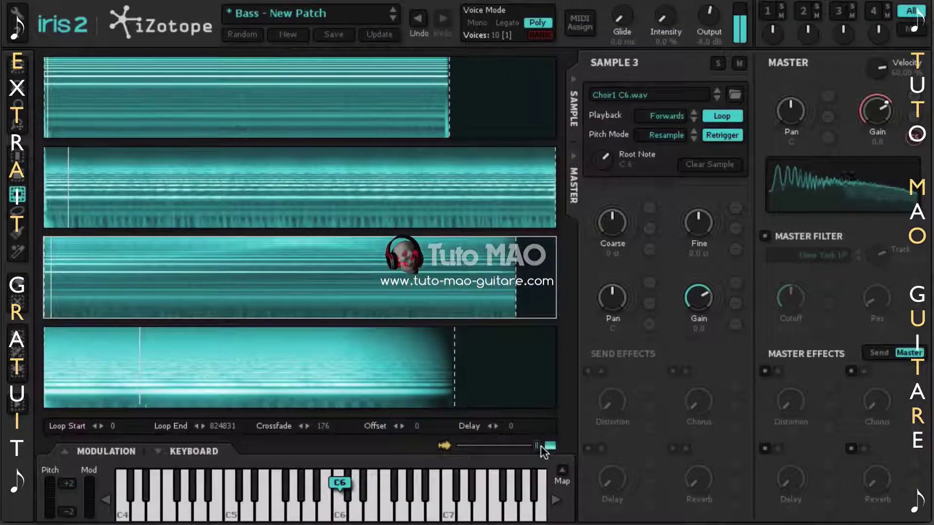
{"action": "left_click", "coordinate": [302, 203]}
{"action": "mouse_move", "coordinate": [305, 189]}
{"action": "left_mouse_down"}
{"action": "mouse_move", "coordinate": [302, 165]}
{"action": "mouse_move", "coordinate": [302, 179]}
{"action": "left_mouse_up"}
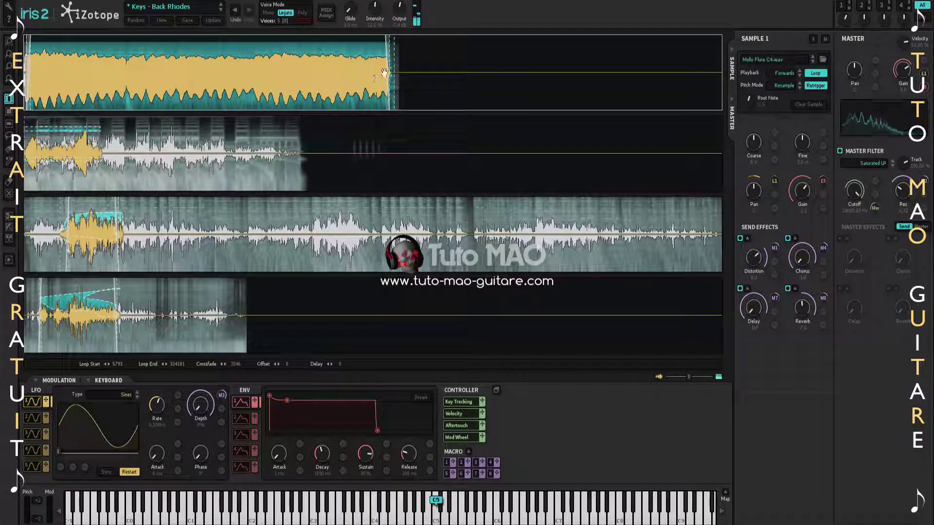
Silence all voices with Panic, and undo and redo the last voice mode change.
{"action": "left_click", "coordinate": [307, 22]}
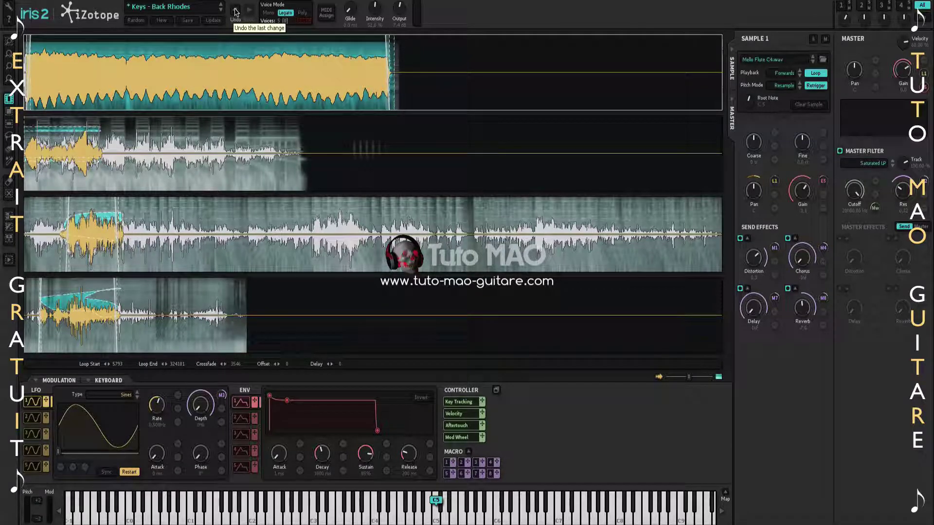
{"action": "left_click", "coordinate": [236, 11]}
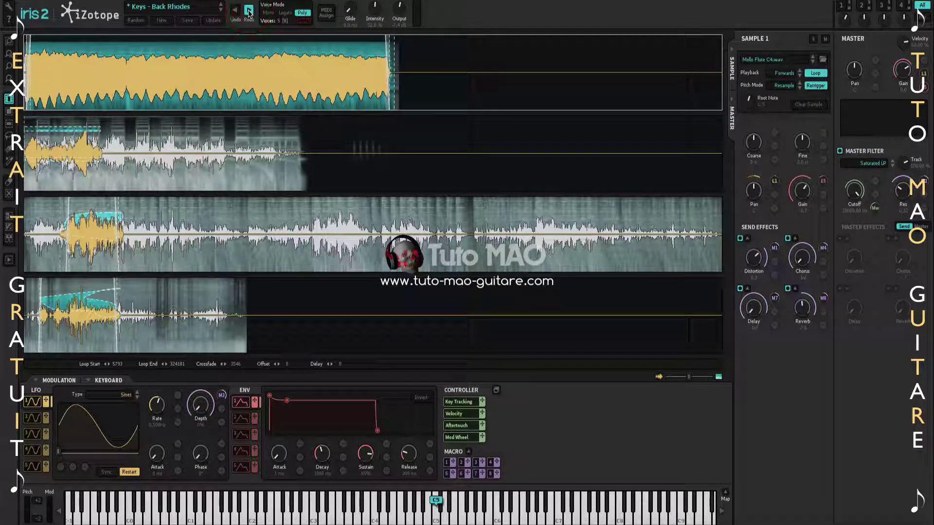
{"action": "left_click", "coordinate": [248, 11]}
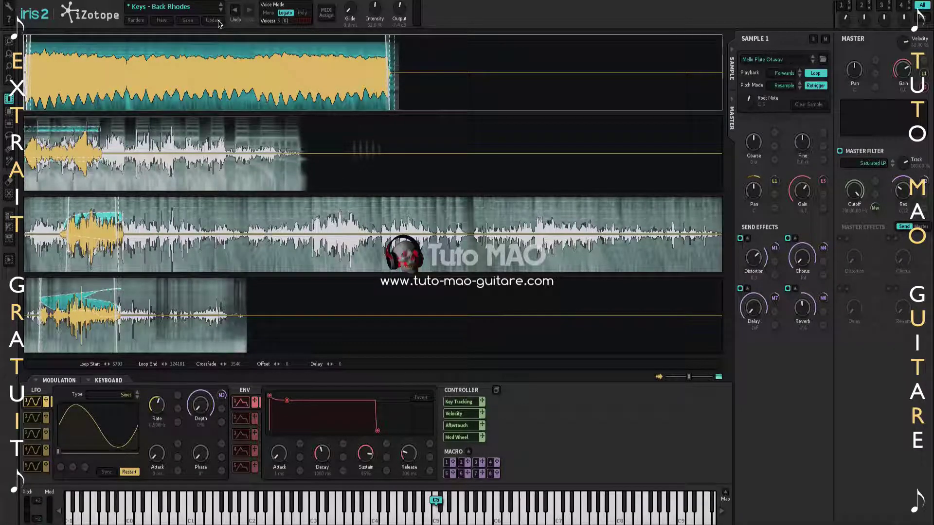
Examine the name and category choices for saving the Back Rhodes patch, leaving it unsaved.
{"action": "left_click", "coordinate": [188, 22]}
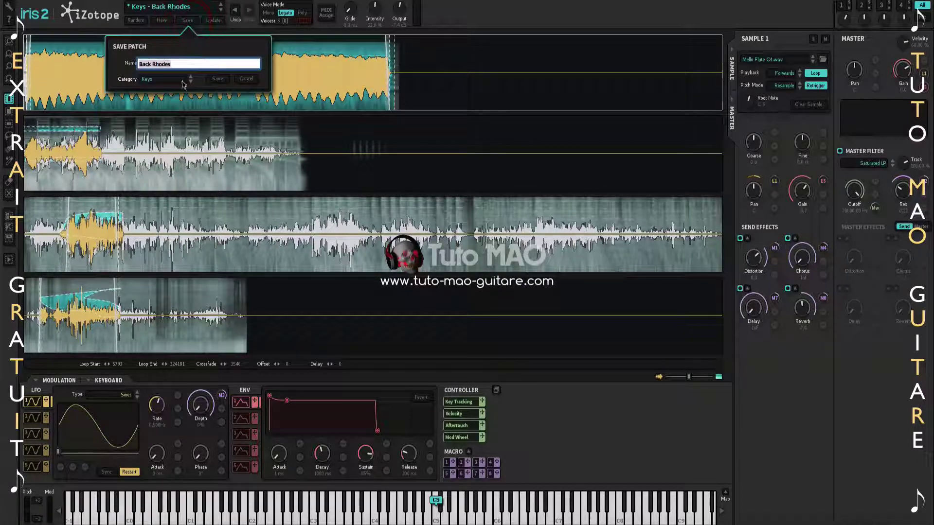
{"action": "left_click", "coordinate": [165, 80]}
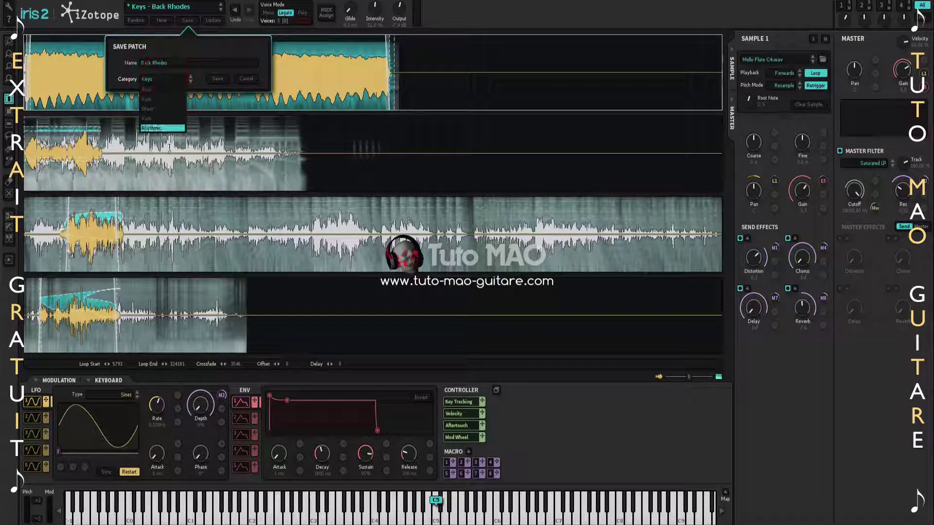
{"action": "left_click", "coordinate": [175, 101]}
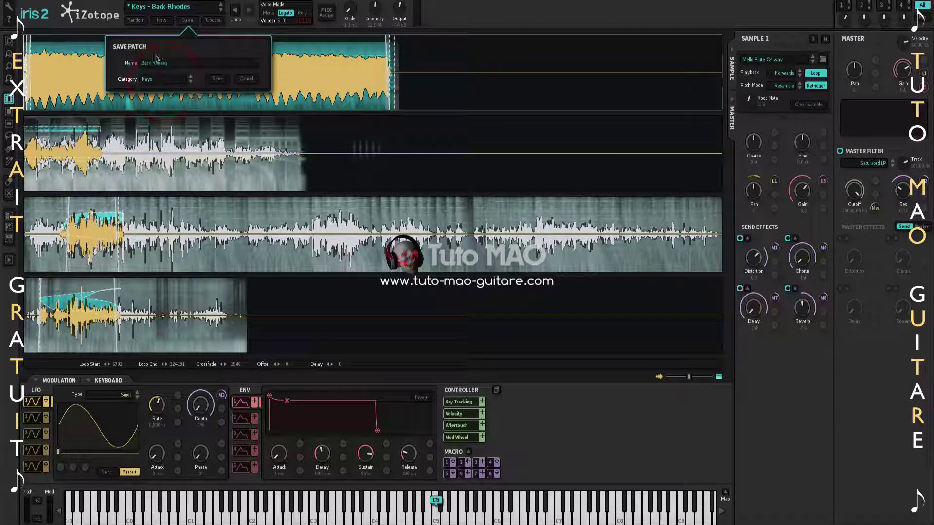
{"action": "left_click", "coordinate": [154, 62]}
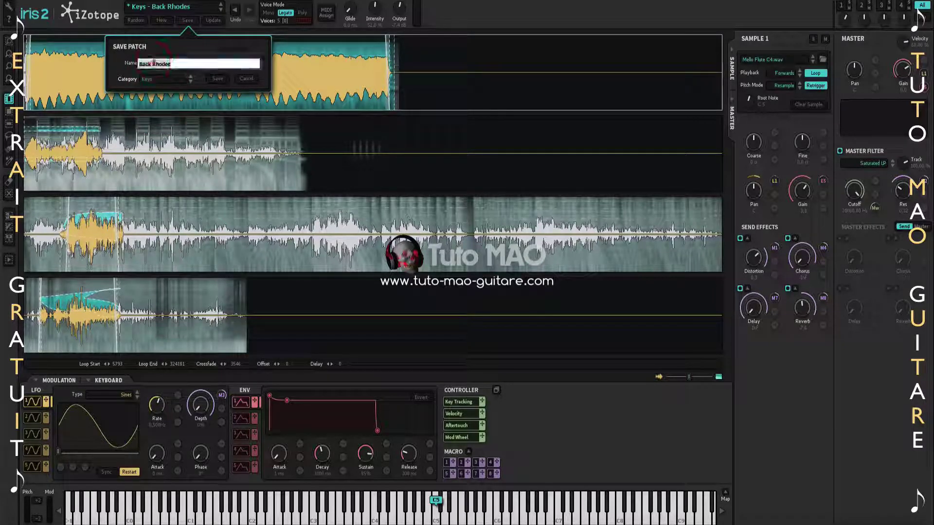
{"action": "left_click", "coordinate": [248, 79]}
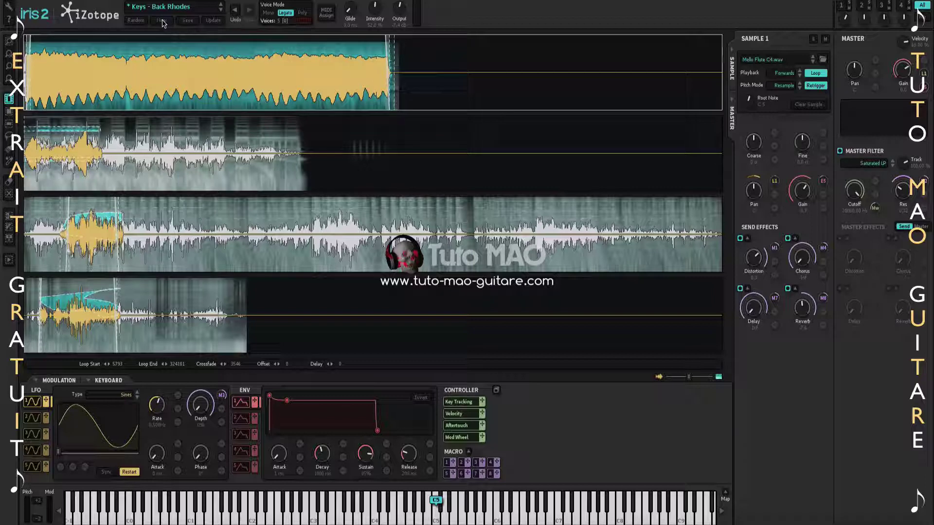
Load random patches and step forward to the next patch, Leads - Hypnotic.
{"action": "left_click", "coordinate": [135, 20]}
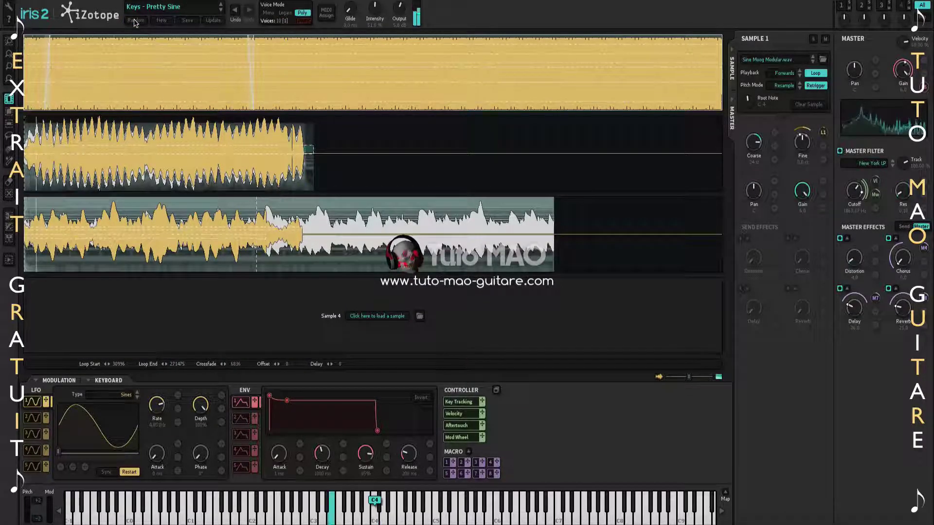
{"action": "left_click", "coordinate": [136, 21]}
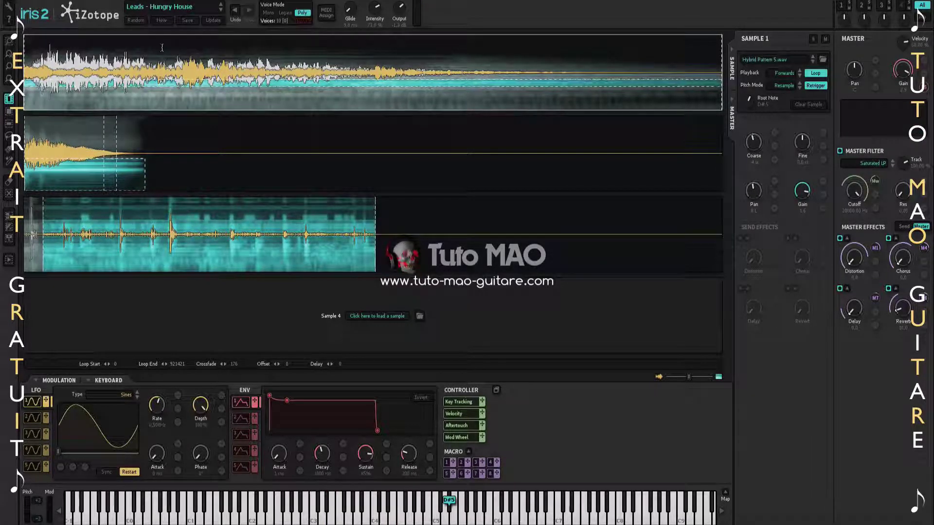
{"action": "left_click", "coordinate": [221, 12]}
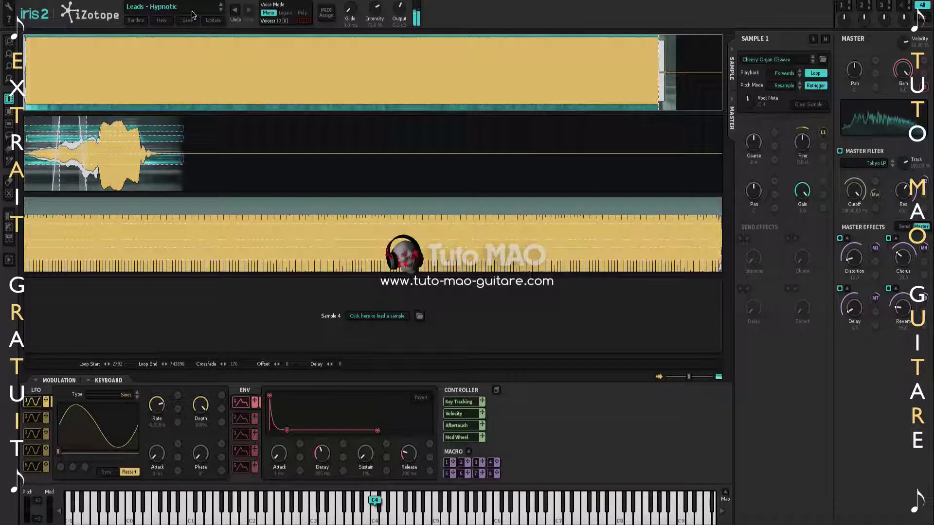
Review the Patches, Samples and Osc Wavs libraries in the patch browser, along with its simple browser view.
{"action": "left_click", "coordinate": [163, 8]}
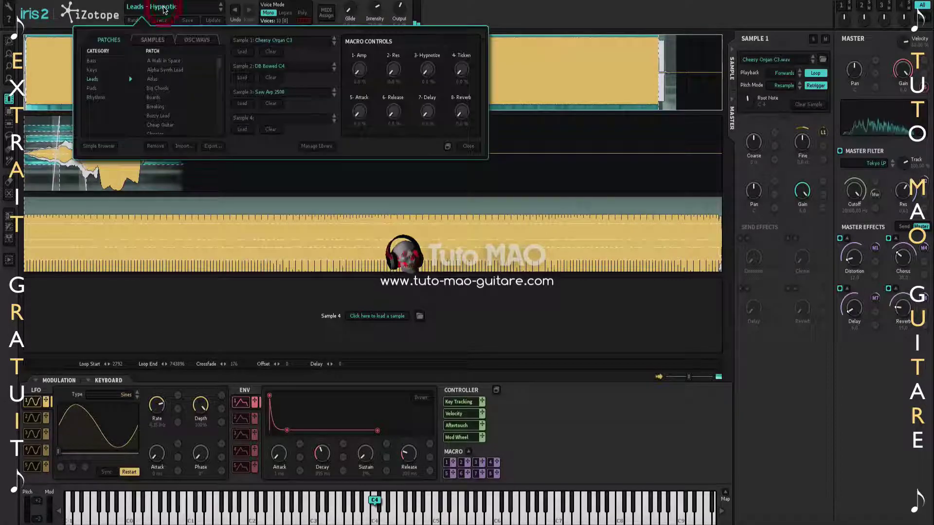
{"action": "left_click", "coordinate": [113, 40]}
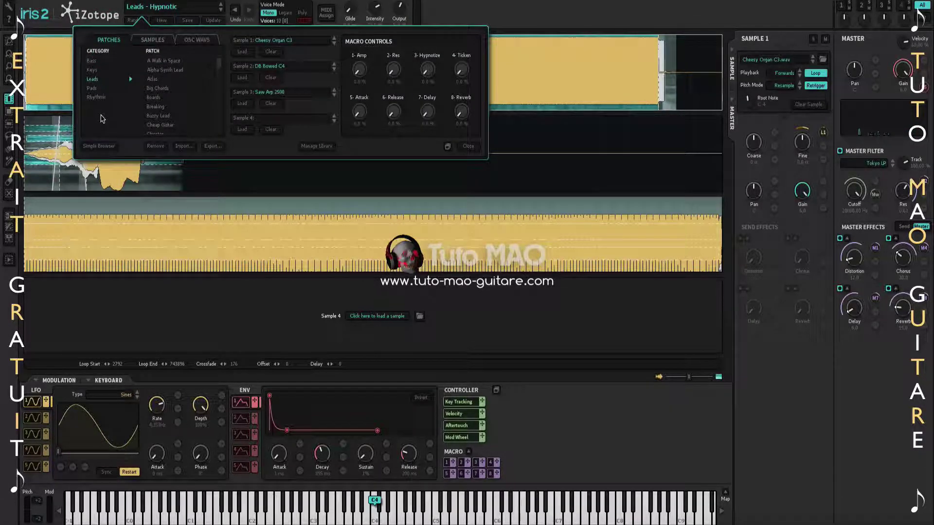
{"action": "left_click", "coordinate": [152, 39]}
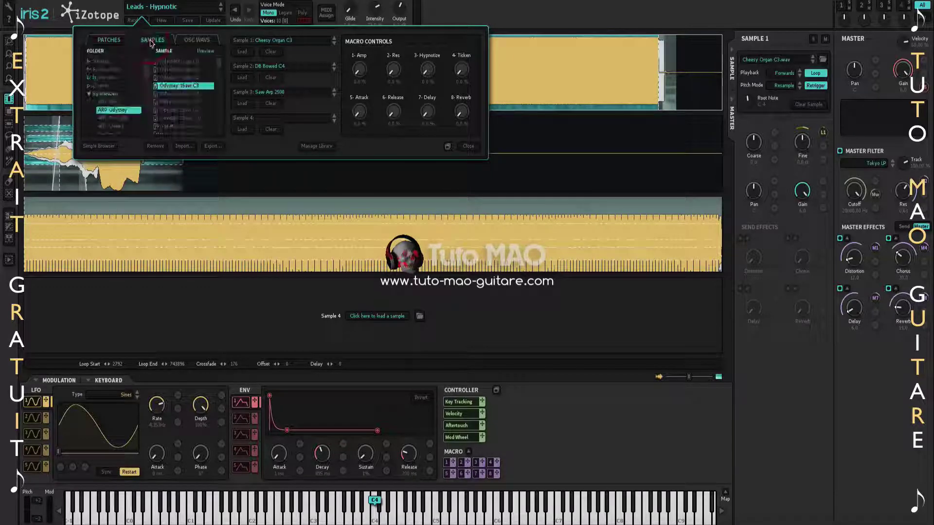
{"action": "left_click", "coordinate": [192, 42]}
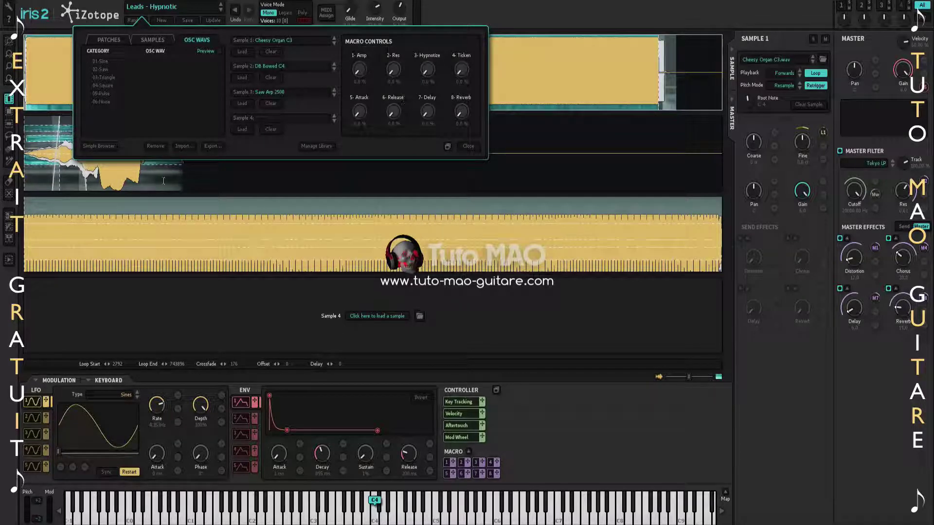
{"action": "left_click", "coordinate": [92, 146]}
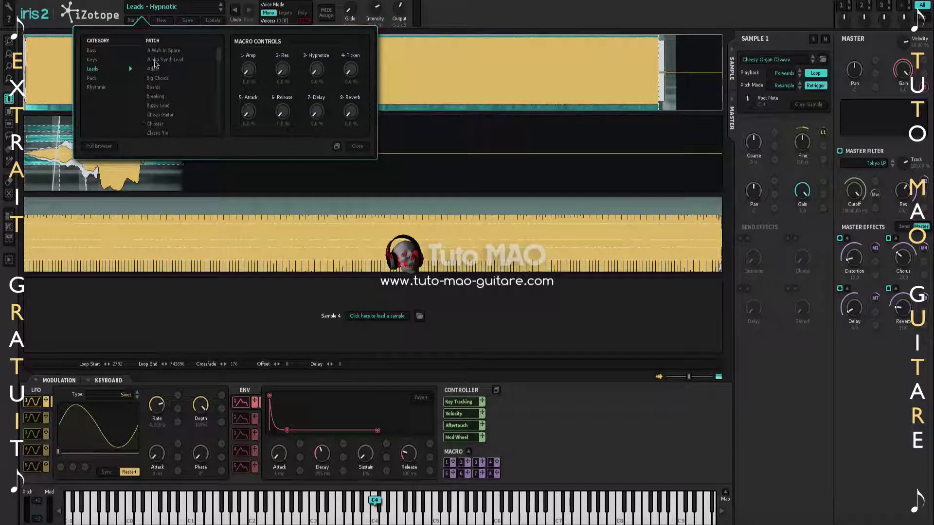
{"action": "left_click", "coordinate": [354, 148]}
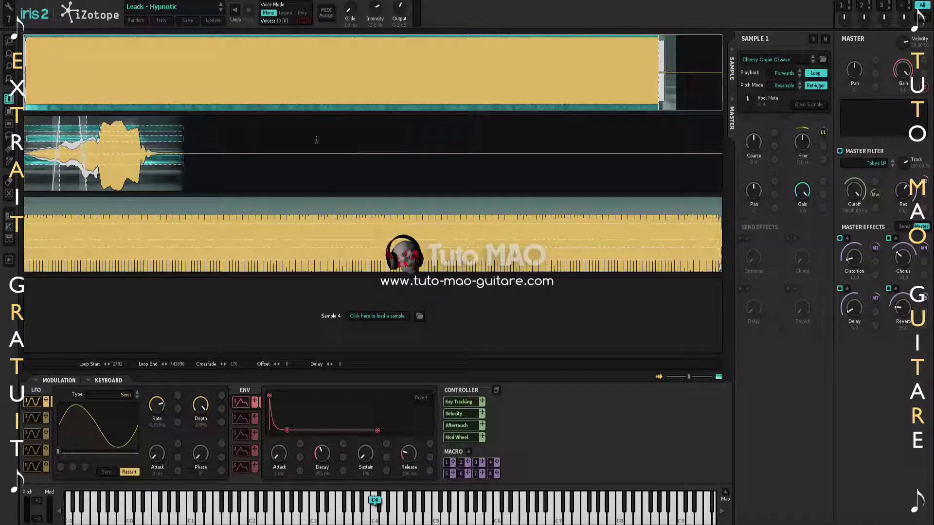
Examine the plug-in's options, including the library locations, and its info links.
{"action": "left_click", "coordinate": [9, 9]}
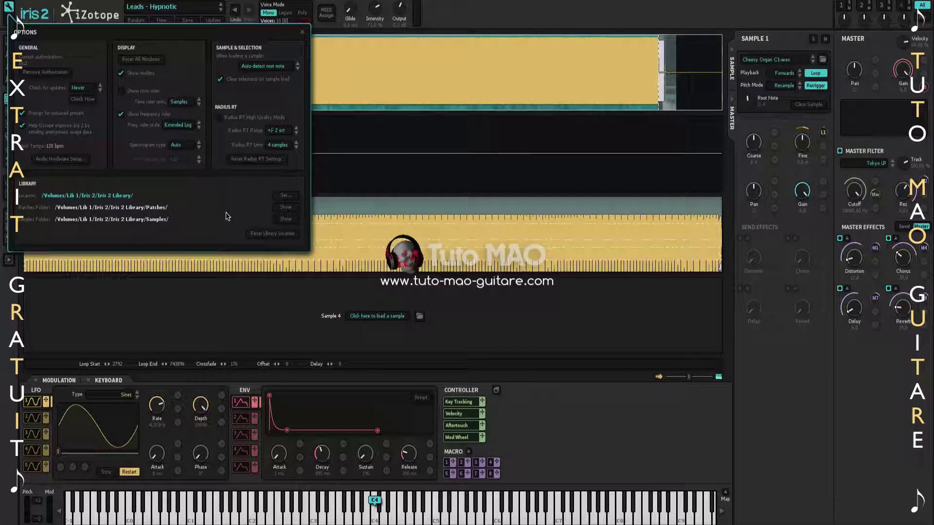
{"action": "left_click", "coordinate": [9, 7]}
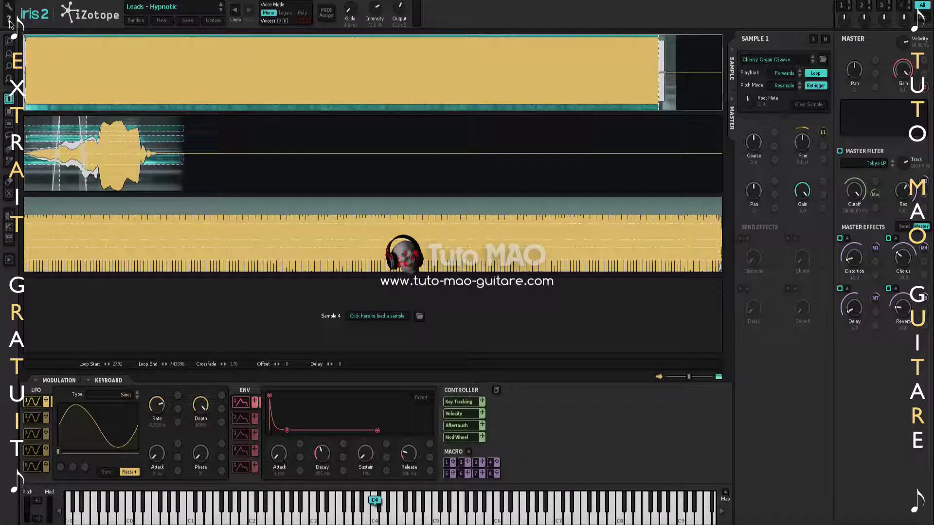
{"action": "left_click", "coordinate": [9, 22]}
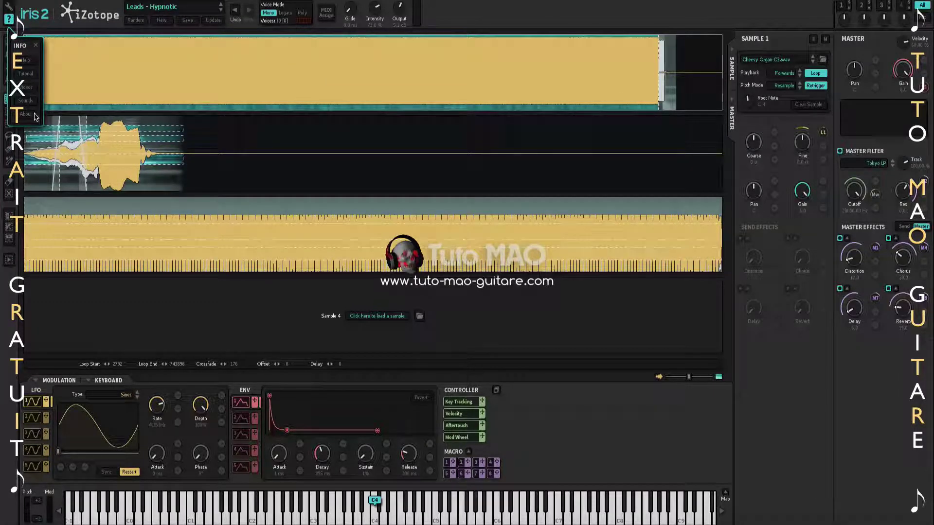
{"action": "left_click", "coordinate": [36, 46]}
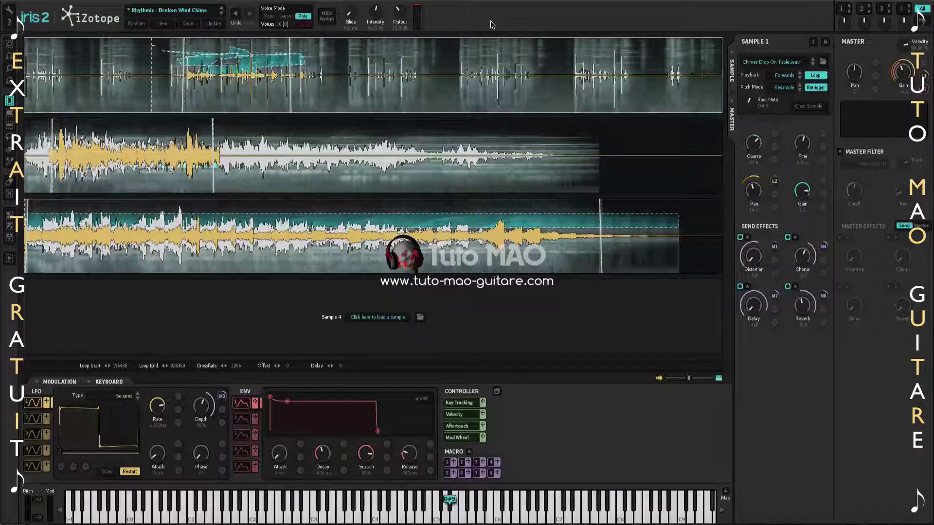
Start a new patch in place of Broken Wind Chime, discarding the unsaved changes.
{"action": "left_click", "coordinate": [163, 28]}
{"action": "left_click", "coordinate": [534, 169]}
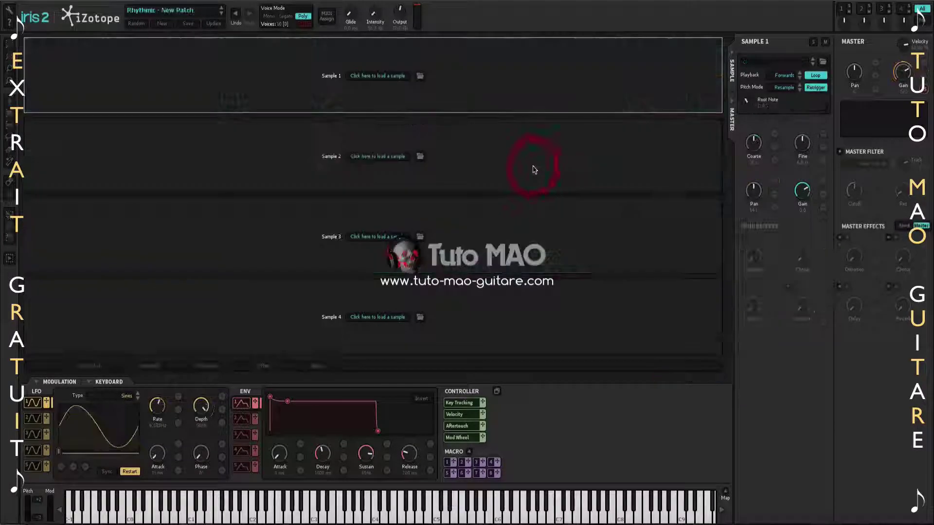
{"action": "left_click", "coordinate": [518, 16]}
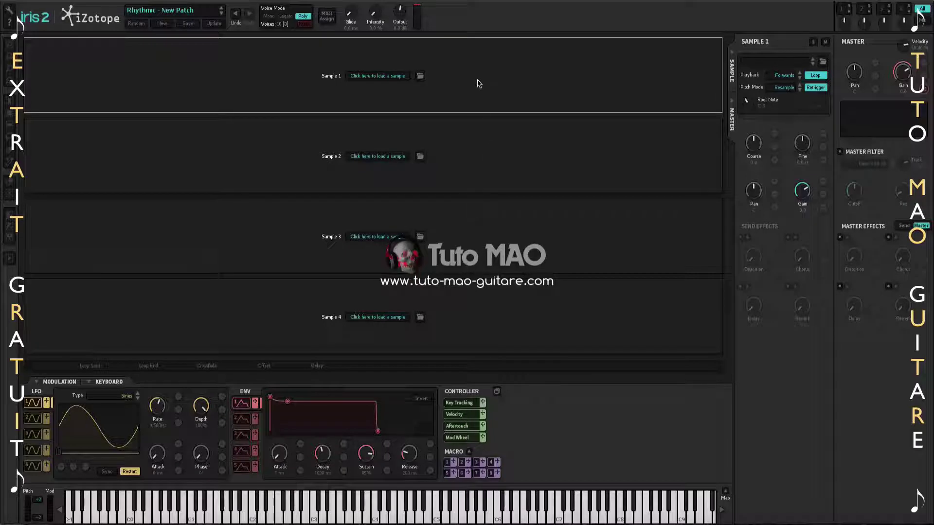
Select each of the four empty sample slots in turn and finish on Sample 1, checking the settings that belong to each slot.
{"action": "left_click", "coordinate": [490, 153]}
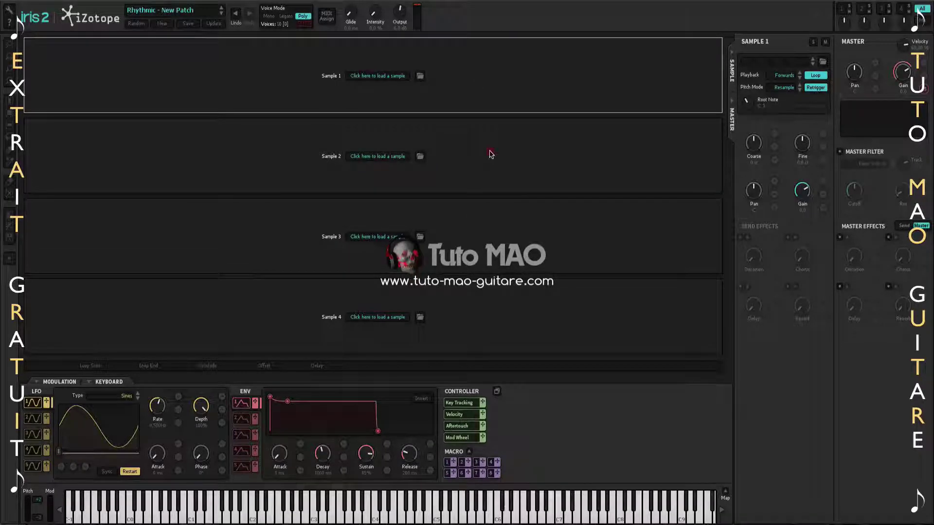
{"action": "left_click", "coordinate": [492, 214]}
{"action": "left_click", "coordinate": [501, 311]}
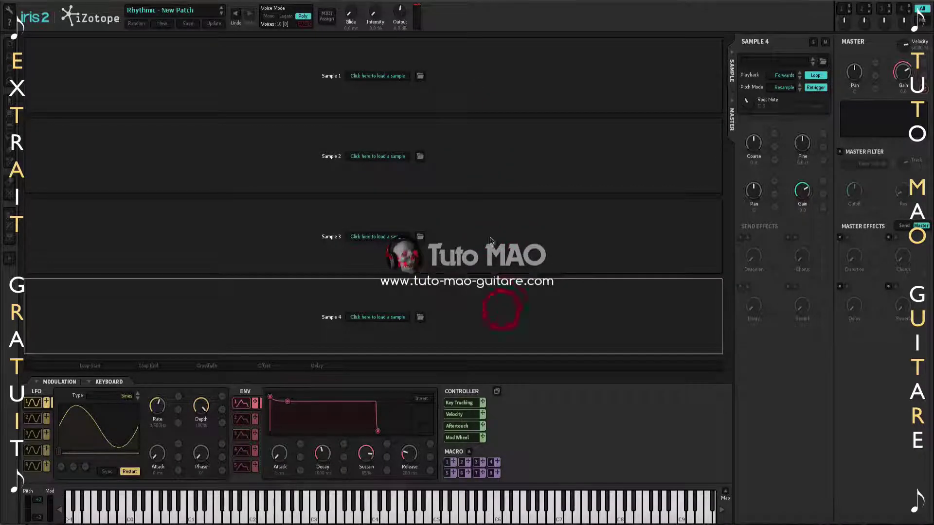
{"action": "left_click", "coordinate": [503, 68]}
{"action": "left_click", "coordinate": [489, 165]}
{"action": "left_click", "coordinate": [510, 239]}
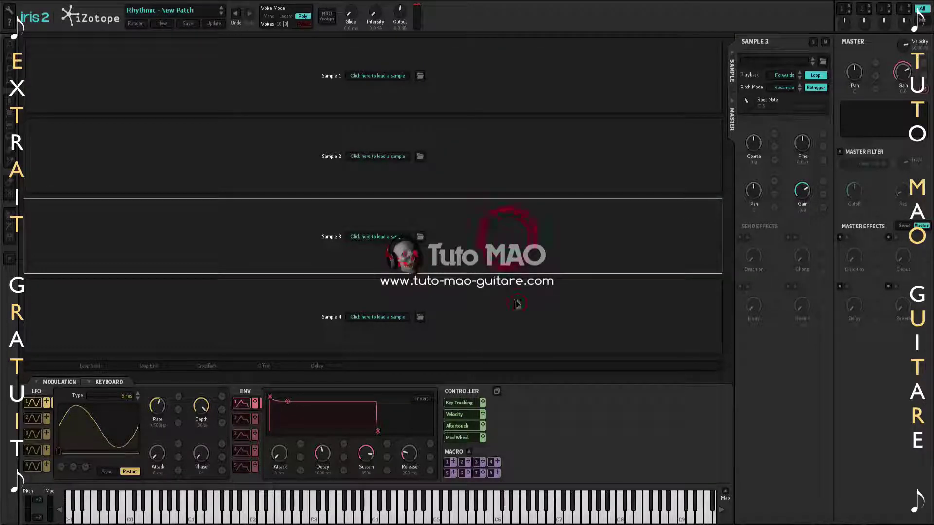
{"action": "left_click", "coordinate": [487, 307]}
{"action": "left_click", "coordinate": [538, 85]}
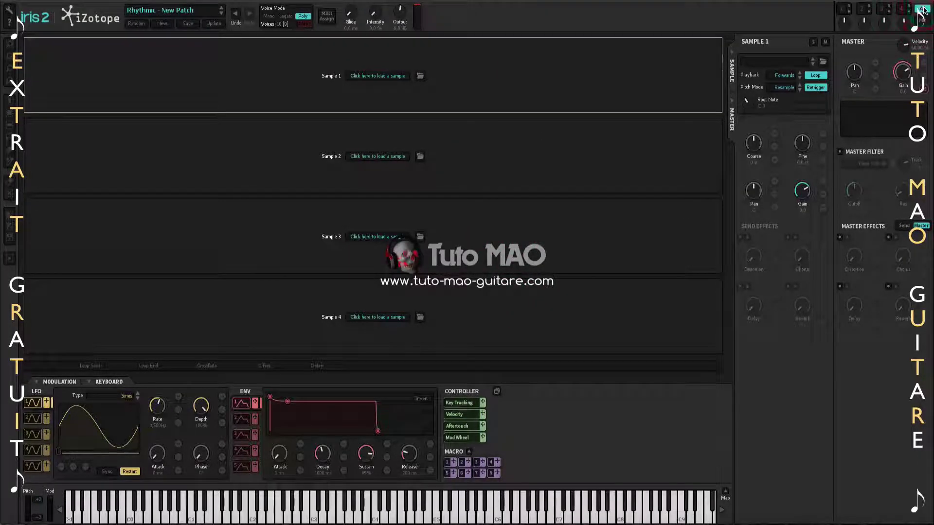
View samples 1 to 4 individually, one after another, and return to the view of all four slots.
{"action": "left_click", "coordinate": [841, 13]}
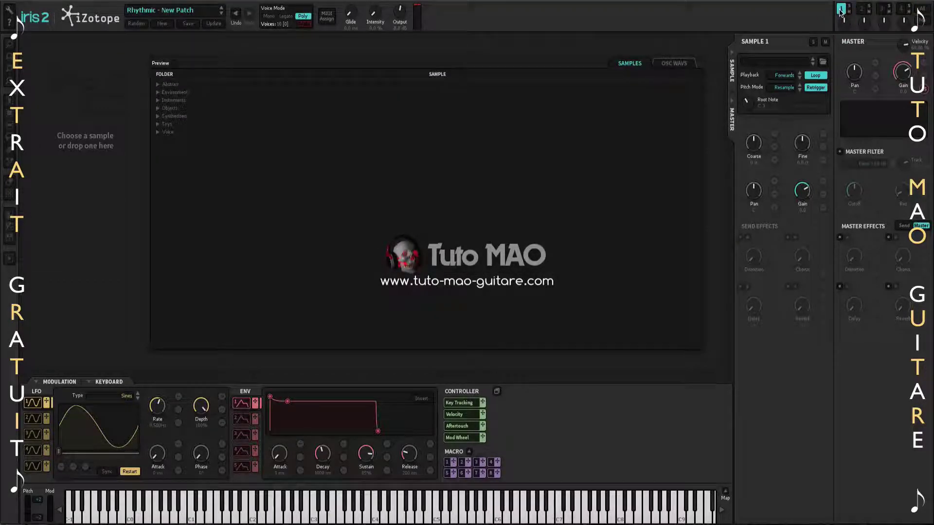
{"action": "left_click", "coordinate": [860, 13]}
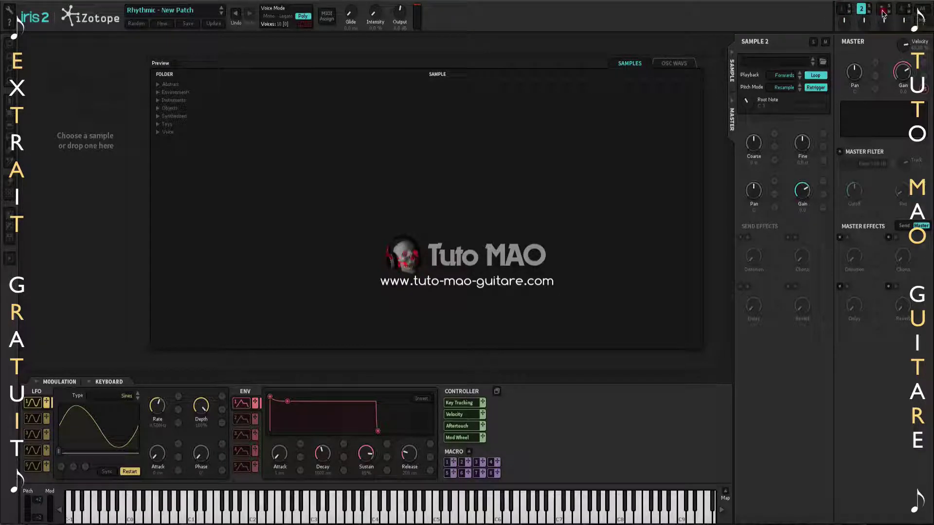
{"action": "left_click", "coordinate": [881, 14]}
{"action": "left_click", "coordinate": [902, 10]}
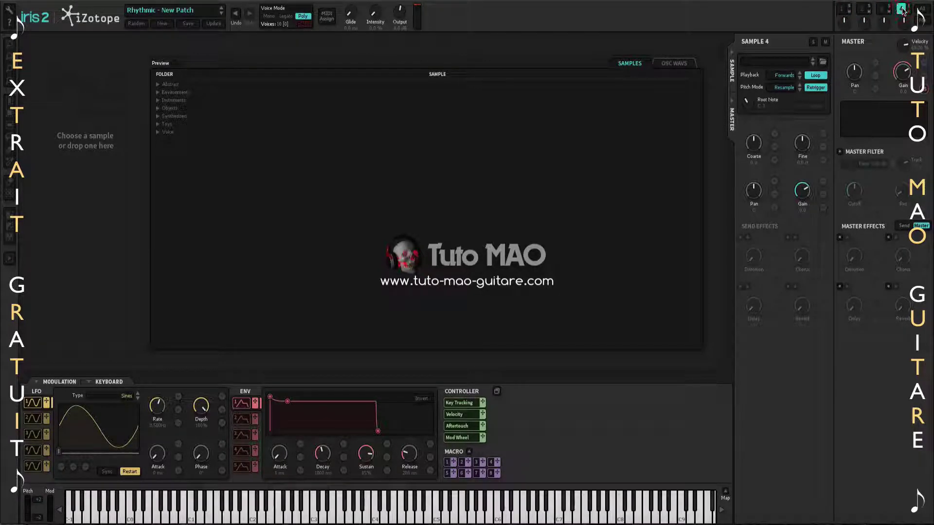
{"action": "left_click", "coordinate": [921, 10]}
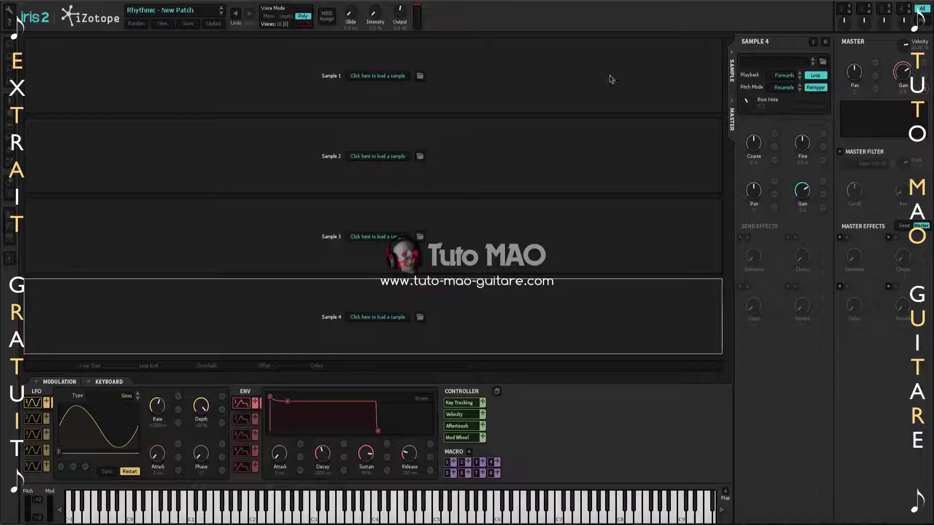
Cycle through the slots again in the all-samples view, leaving Sample 1 selected for loading.
{"action": "left_click", "coordinate": [583, 82]}
{"action": "left_click", "coordinate": [501, 245]}
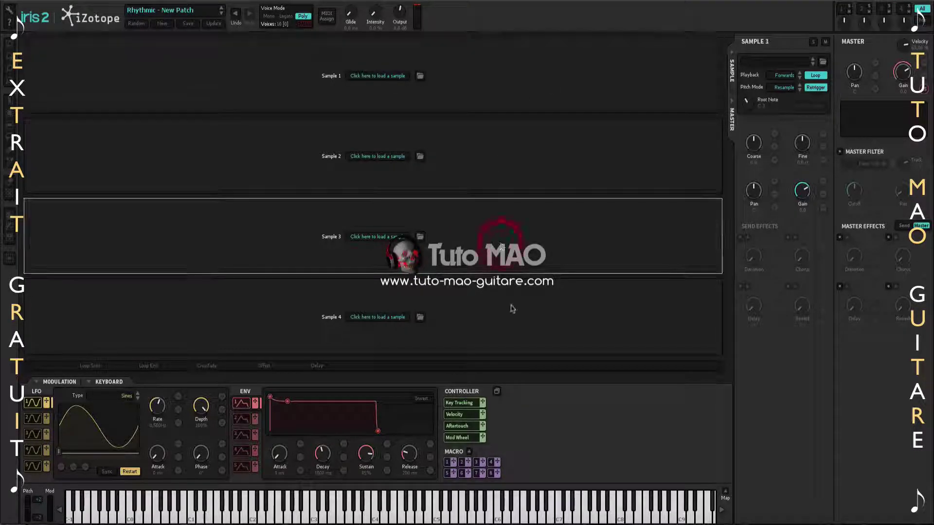
{"action": "left_click", "coordinate": [514, 309]}
{"action": "left_click", "coordinate": [538, 167]}
{"action": "left_click", "coordinate": [560, 97]}
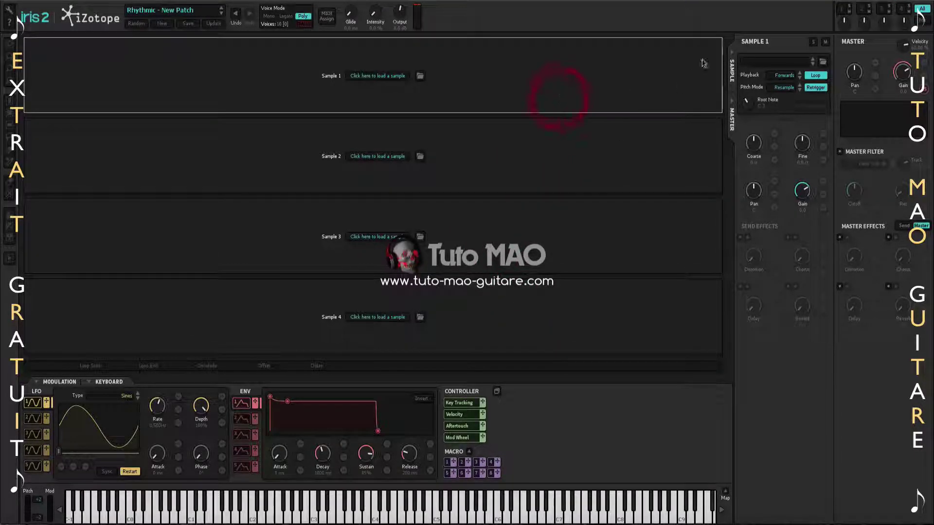
{"action": "left_click", "coordinate": [648, 148]}
{"action": "left_click", "coordinate": [590, 218]}
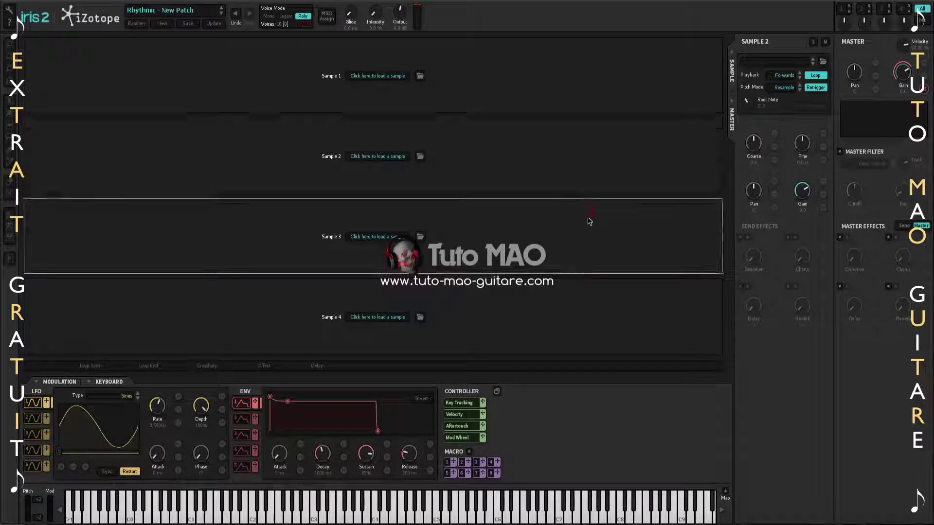
{"action": "left_click", "coordinate": [587, 297]}
{"action": "left_click", "coordinate": [606, 81]}
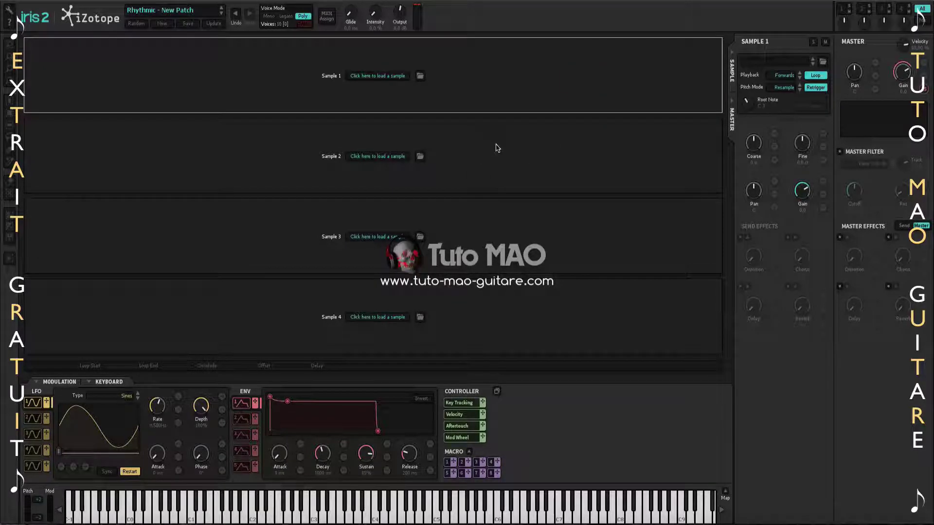
Examine the Samples and Osc Wavs choices for the empty Sample 1 slot, plus its file-loading dialog, without loading anything.
{"action": "left_click", "coordinate": [381, 78]}
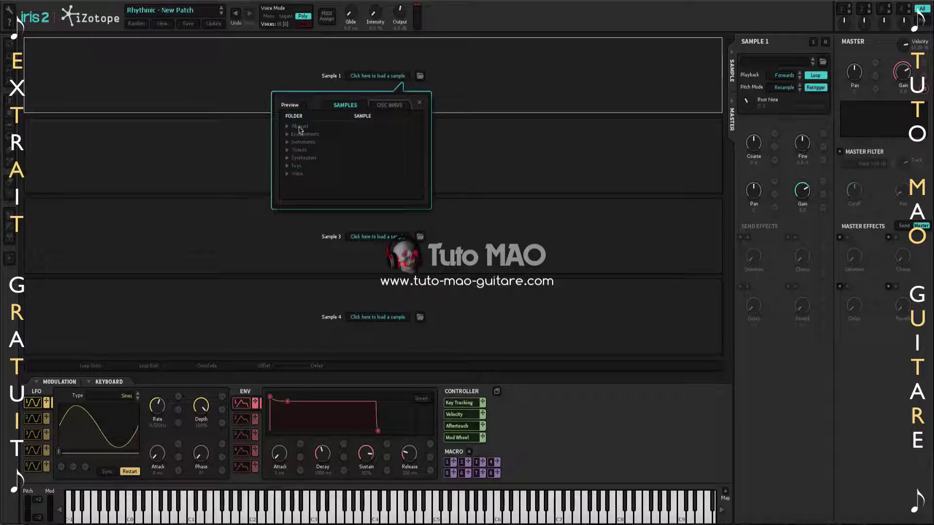
{"action": "left_click", "coordinate": [390, 106]}
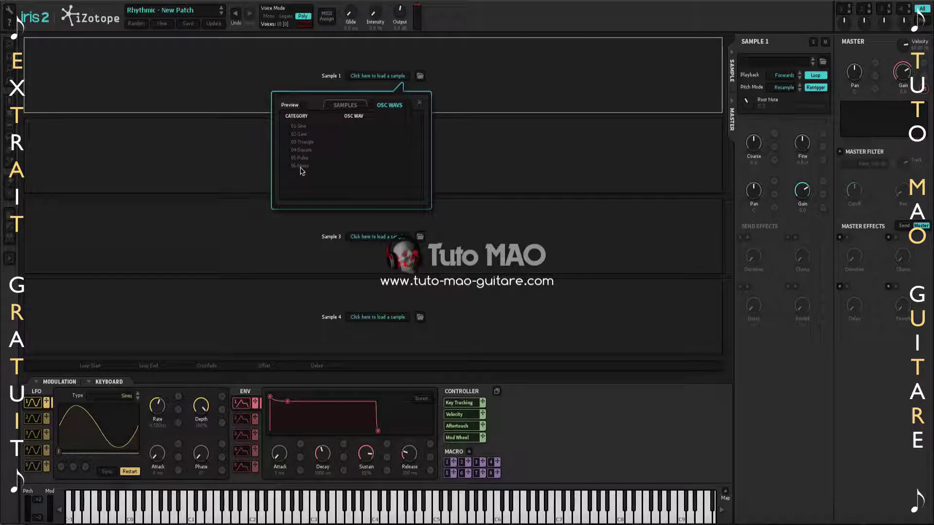
{"action": "left_click", "coordinate": [382, 76]}
{"action": "left_click", "coordinate": [420, 77]}
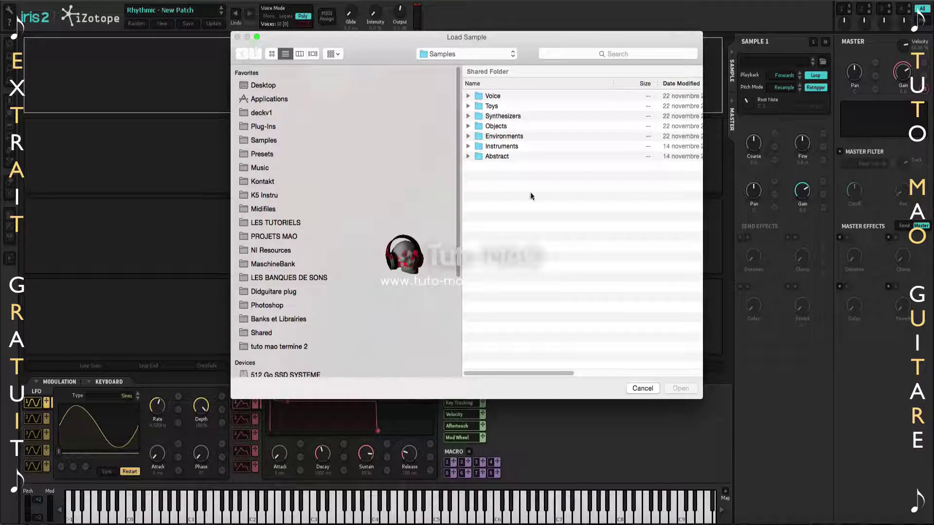
{"action": "left_click", "coordinate": [649, 382]}
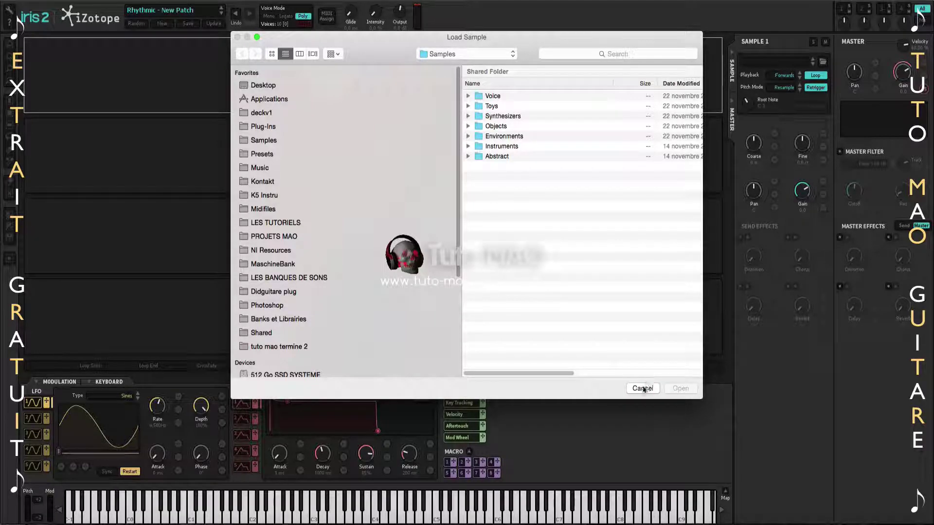
{"action": "left_click", "coordinate": [644, 388]}
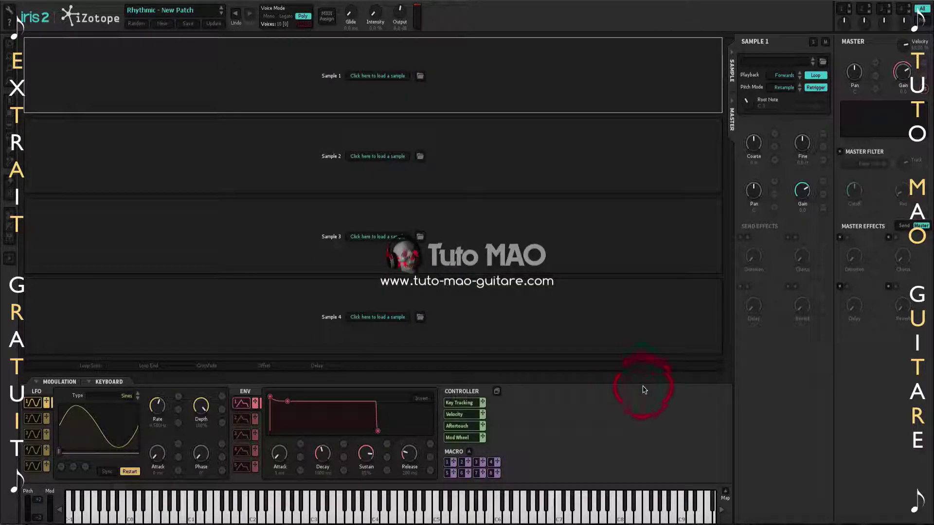
Examine the same sample chooser and file-loading dialog from the Sample 1 settings, leaving the slot empty.
{"action": "left_click", "coordinate": [780, 66]}
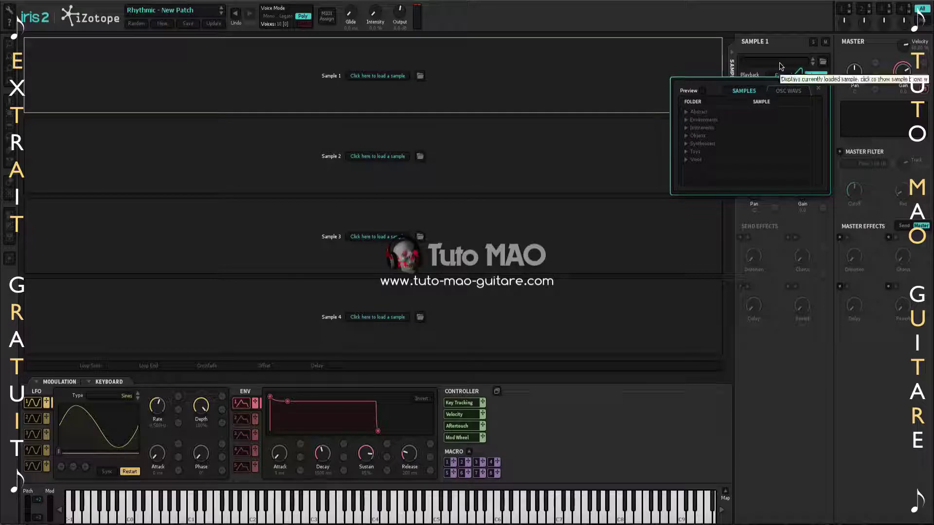
{"action": "left_click", "coordinate": [791, 91]}
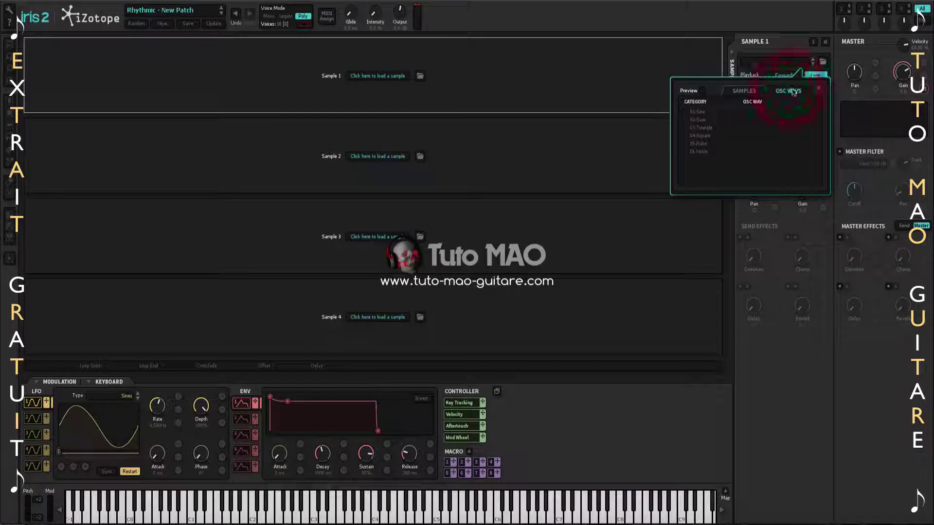
{"action": "left_click", "coordinate": [790, 64]}
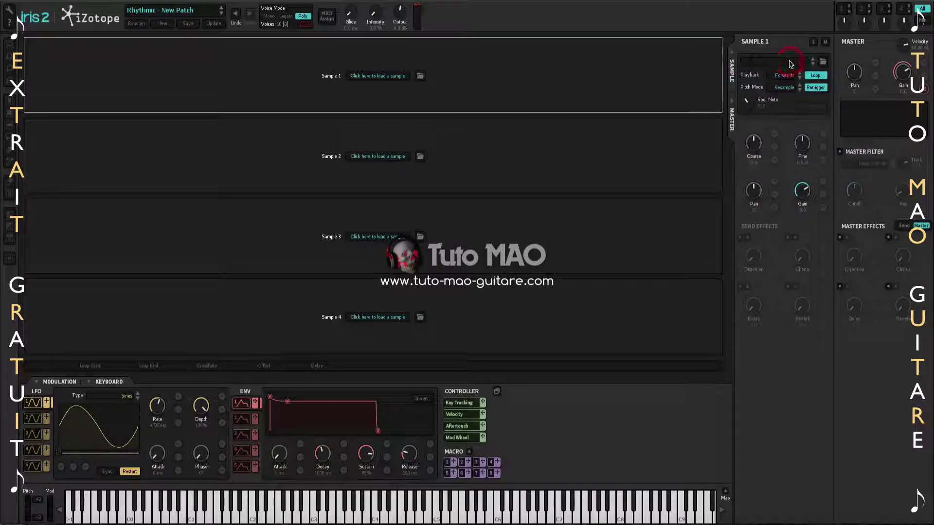
{"action": "left_click", "coordinate": [822, 62]}
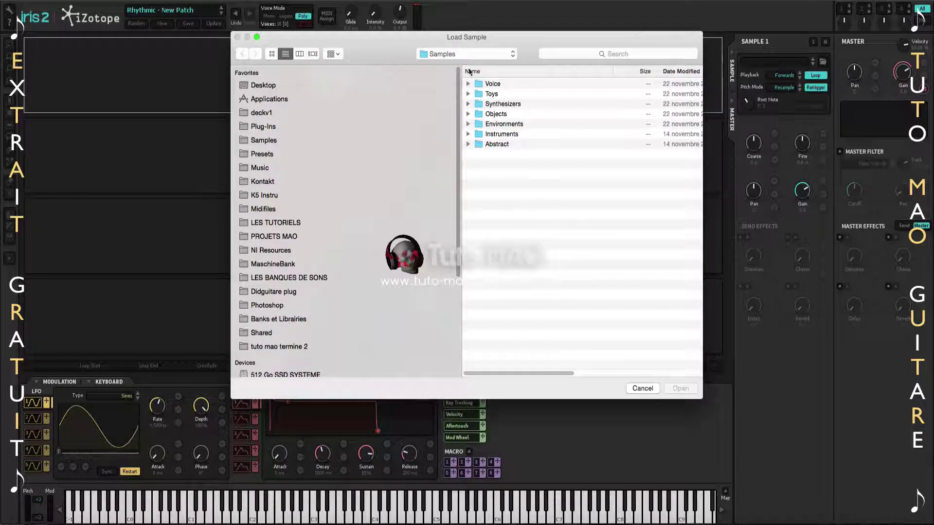
{"action": "left_click", "coordinate": [642, 388]}
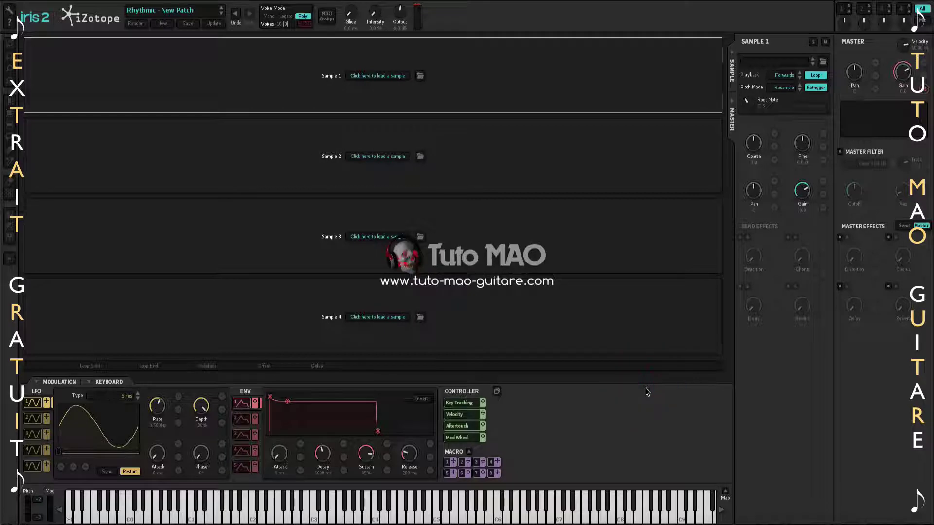
Browse the patch browser's libraries, load the synthesizer sample Arp2600 CableFistPump.wav into Sample 1, and switch its Retrigger on.
{"action": "left_click", "coordinate": [174, 12]}
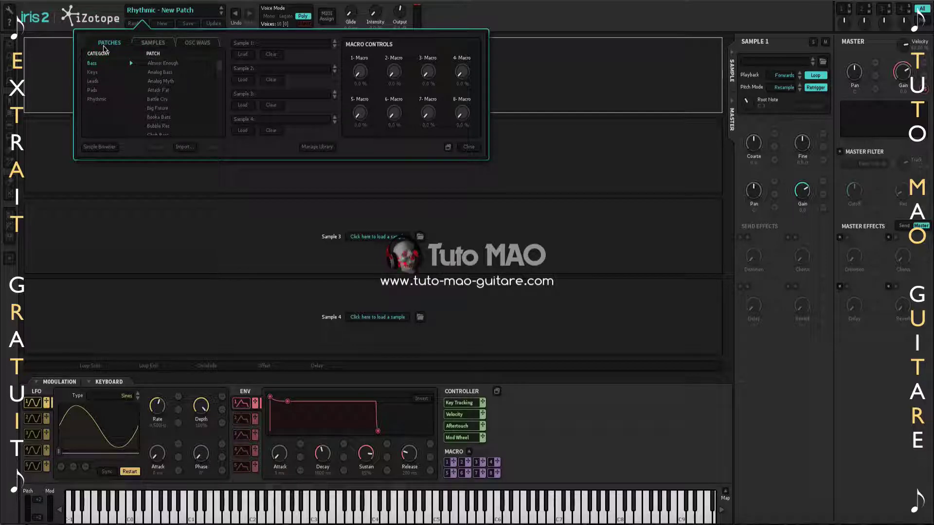
{"action": "left_click", "coordinate": [164, 44]}
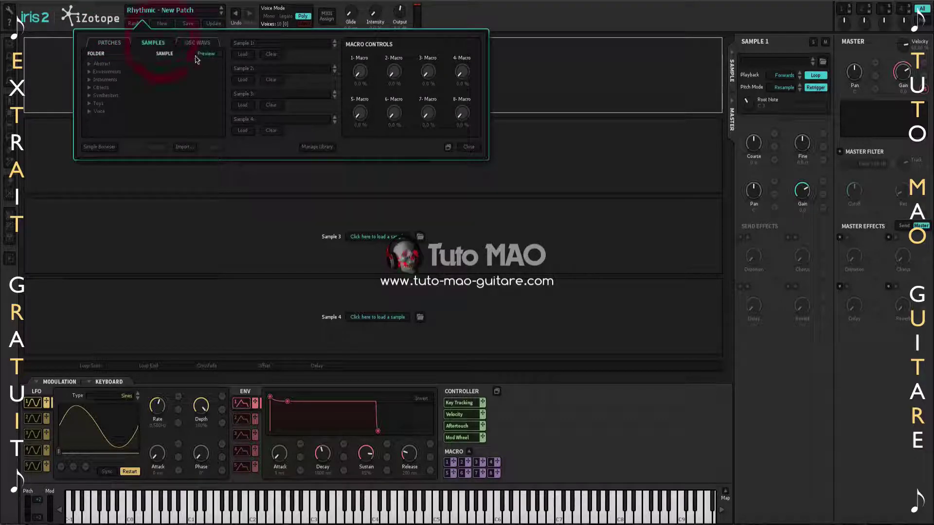
{"action": "left_click", "coordinate": [197, 44]}
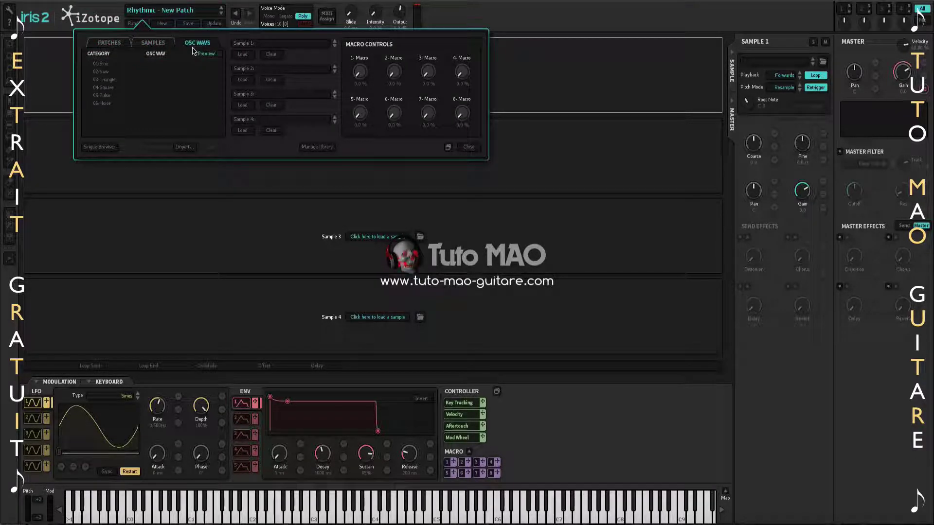
{"action": "left_click", "coordinate": [119, 46]}
{"action": "left_click", "coordinate": [155, 45]}
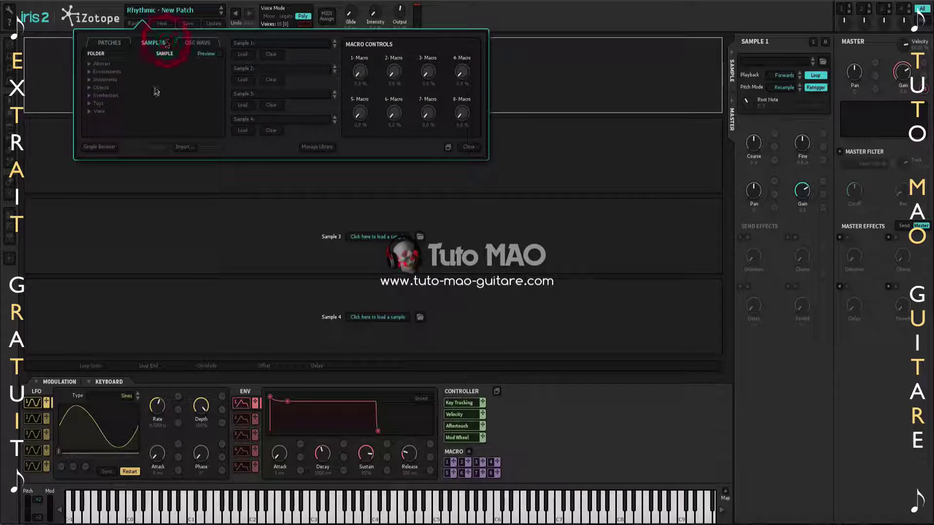
{"action": "left_click", "coordinate": [95, 96]}
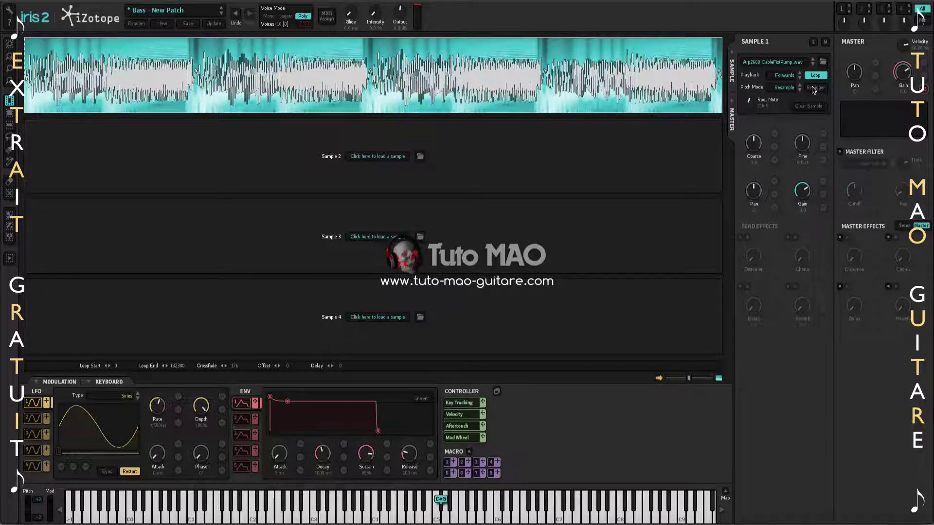
{"action": "left_click", "coordinate": [813, 88]}
Show Sample 1 on its own and set its loop start to 86070 and loop end to 96332.
{"action": "left_click", "coordinate": [842, 10]}
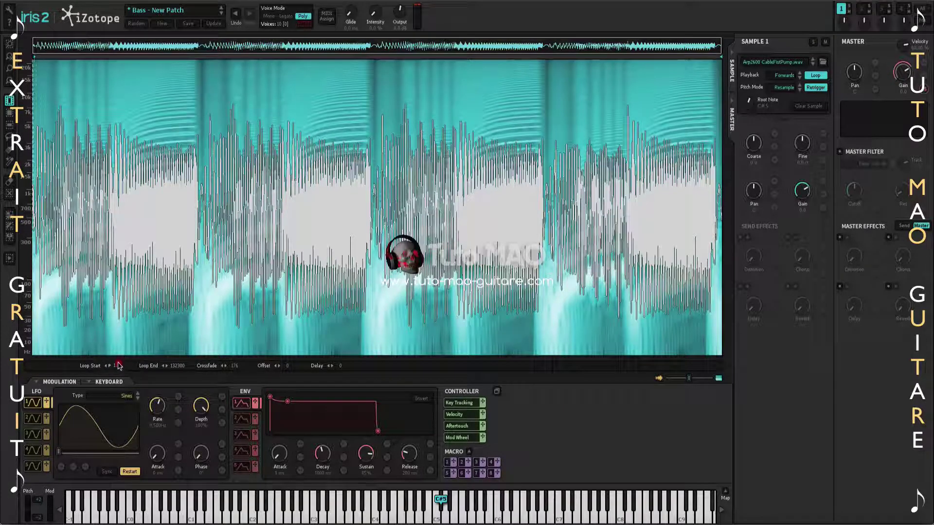
{"action": "mouse_move", "coordinate": [118, 366]}
{"action": "left_mouse_down"}
{"action": "mouse_move", "coordinate": [105, 291]}
{"action": "mouse_move", "coordinate": [143, 91]}
{"action": "left_mouse_up"}
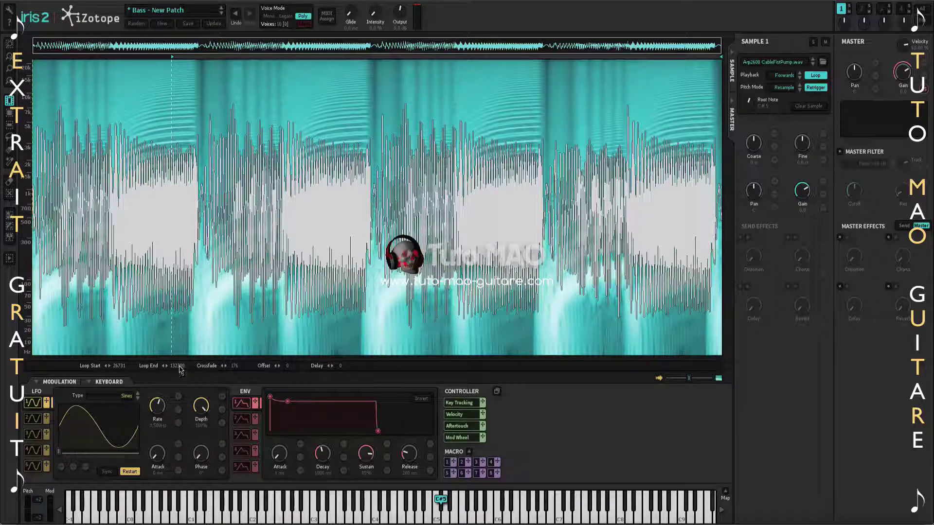
{"action": "left_click_drag", "start_coordinate": [179, 368], "coordinate": [176, 471]}
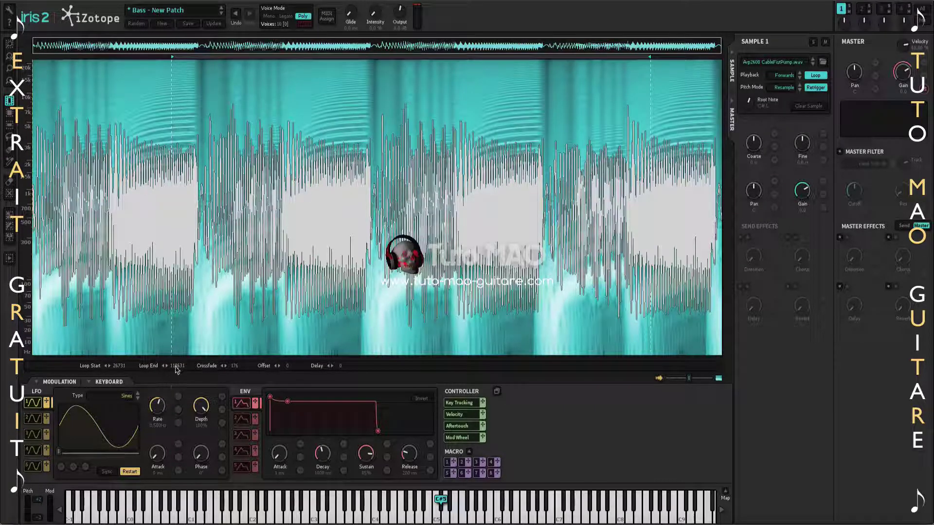
{"action": "left_click_drag", "start_coordinate": [177, 368], "coordinate": [130, 524]}
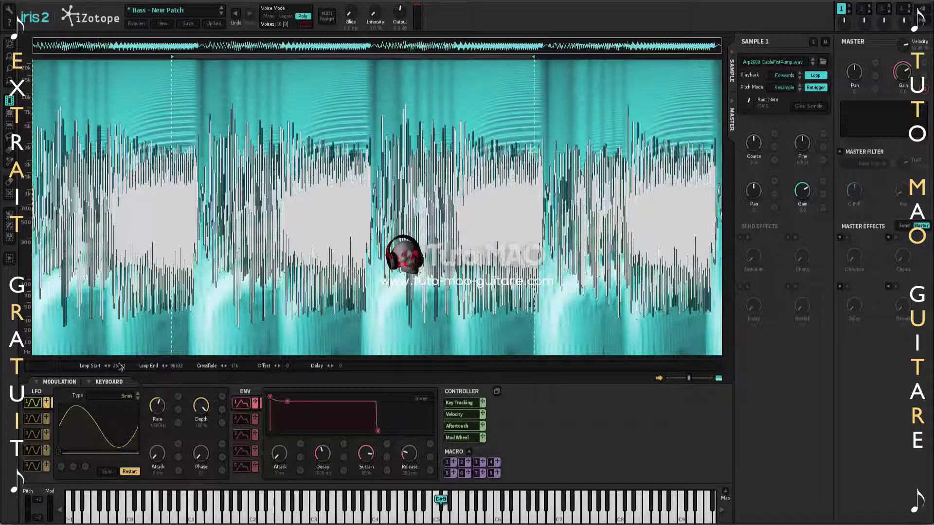
{"action": "left_click_drag", "start_coordinate": [122, 365], "coordinate": [154, 48]}
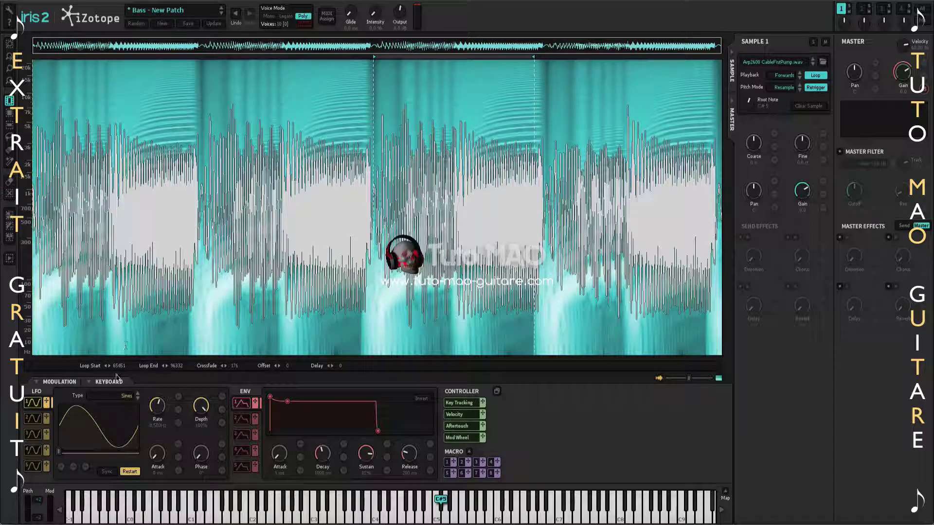
{"action": "left_click_drag", "start_coordinate": [118, 368], "coordinate": [135, 153]}
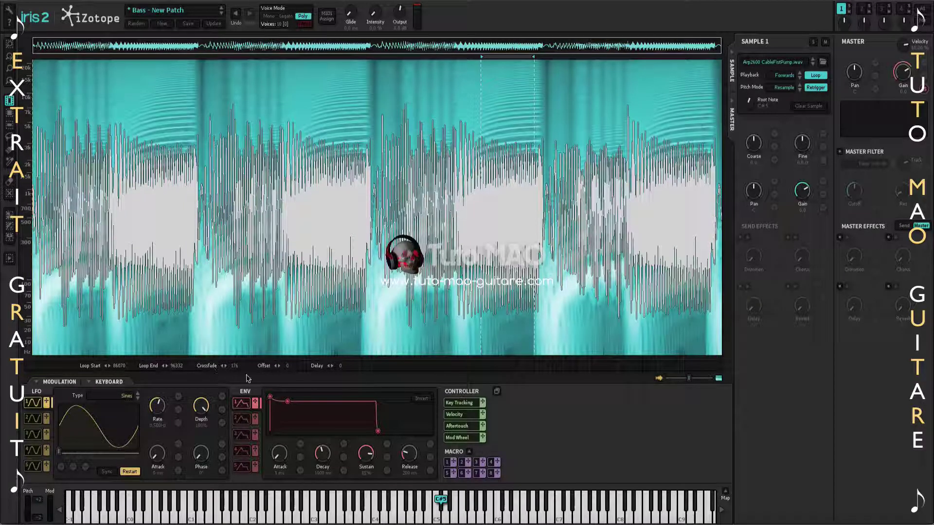
Set Sample 1's loop crossfade to 2000, its offset to 122000 and its delay to 30000.
{"action": "left_click_drag", "start_coordinate": [235, 369], "coordinate": [238, 372]}
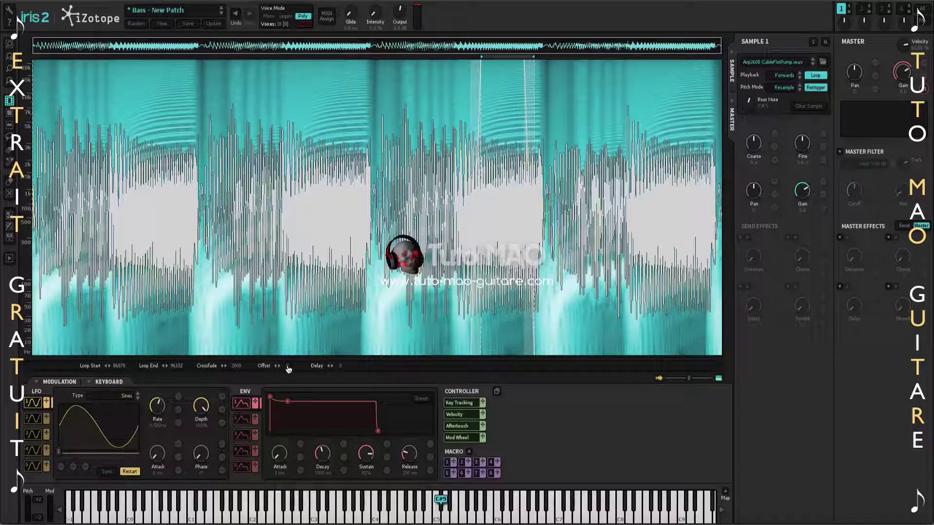
{"action": "left_click_drag", "start_coordinate": [291, 370], "coordinate": [341, 371]}
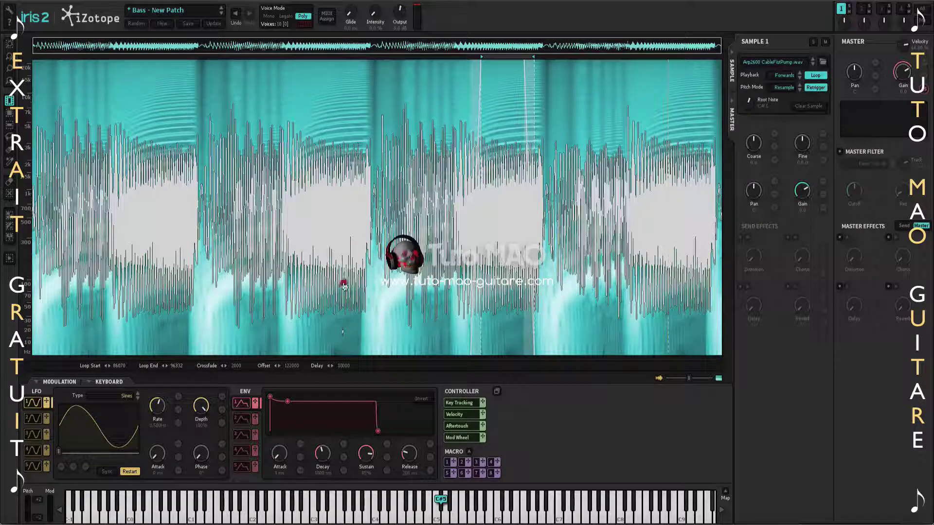
Raise Sample 1's delay to 36000, and clear the sample loaded in that slot.
{"action": "left_click_drag", "start_coordinate": [347, 386], "coordinate": [354, 342]}
{"action": "left_click_drag", "start_coordinate": [352, 376], "coordinate": [359, 381]}
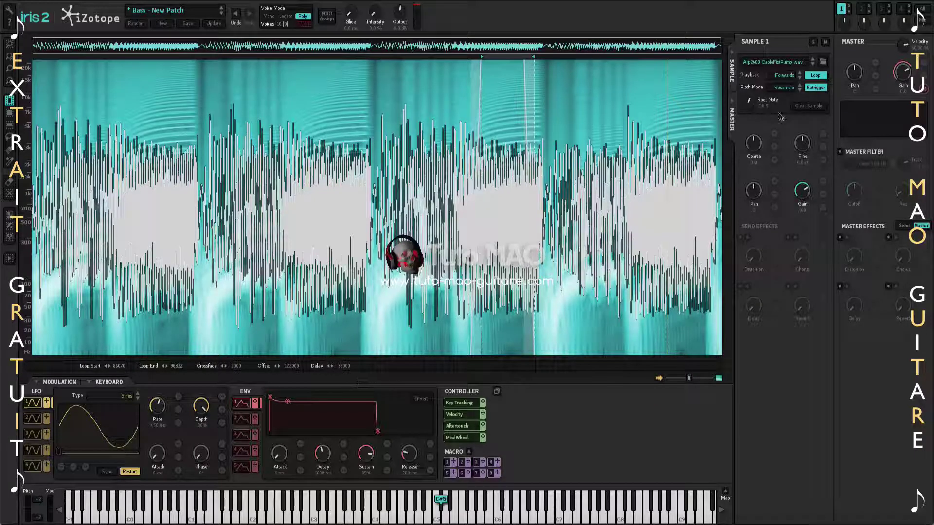
{"action": "left_click", "coordinate": [804, 107]}
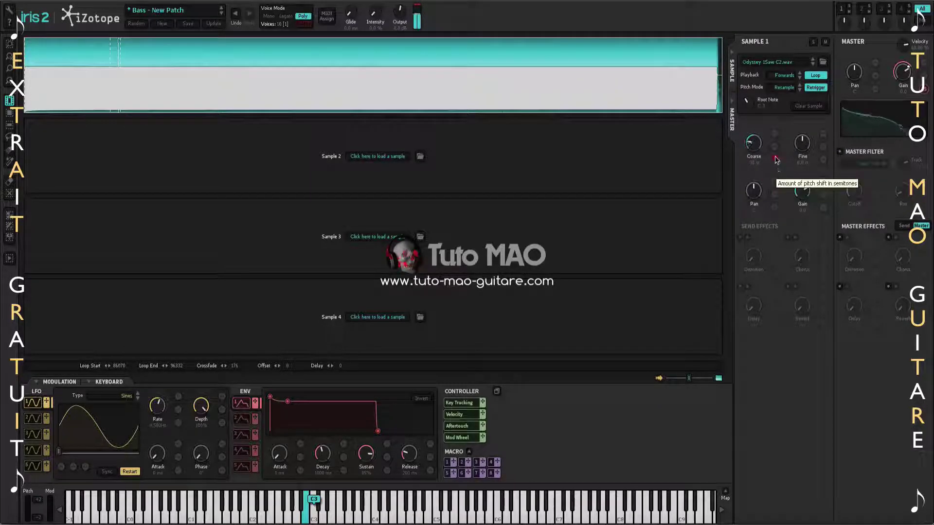
Adjust Sample 1's coarse and fine pitch, reset its pan to centre, and lower its gain.
{"action": "left_click_drag", "start_coordinate": [777, 161], "coordinate": [805, 111]}
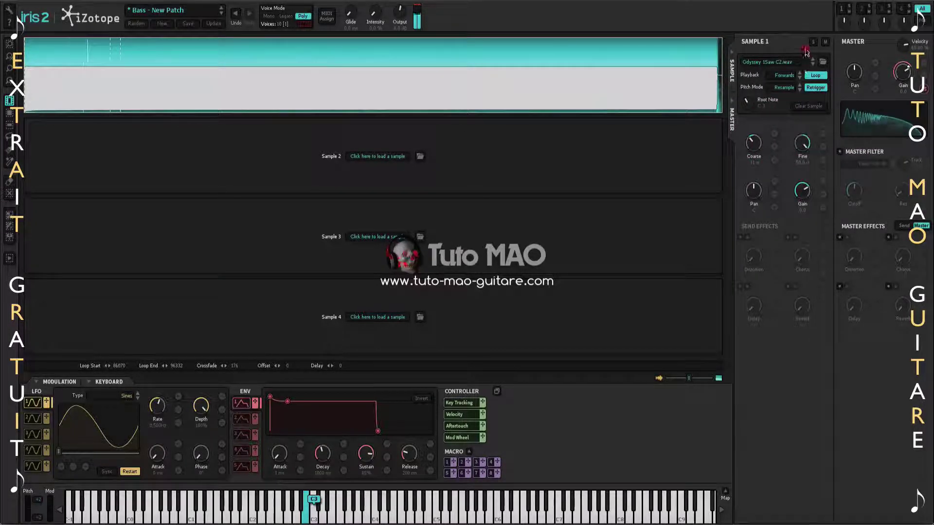
{"action": "left_click_drag", "start_coordinate": [805, 189], "coordinate": [810, 138]}
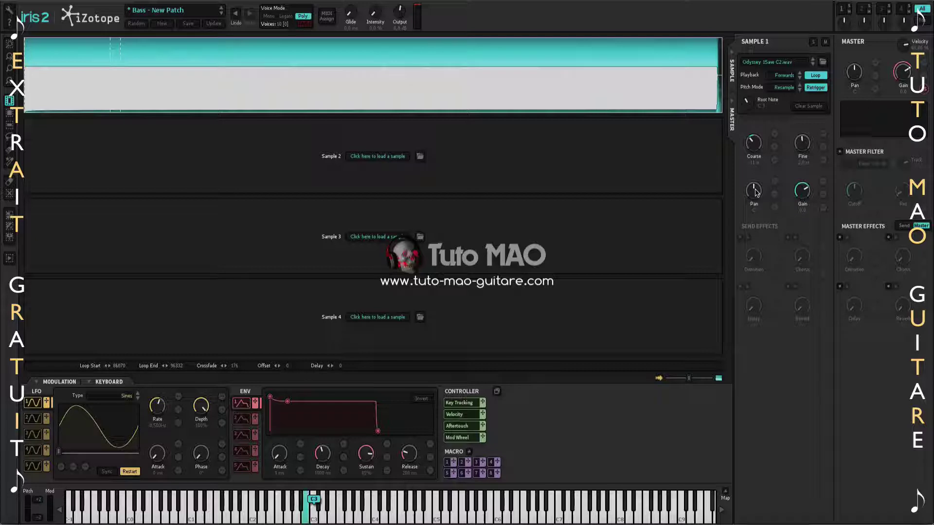
{"action": "mouse_move", "coordinate": [756, 189]}
{"action": "left_mouse_down"}
{"action": "mouse_move", "coordinate": [756, 242]}
{"action": "mouse_move", "coordinate": [754, 98]}
{"action": "mouse_move", "coordinate": [757, 194]}
{"action": "left_mouse_up"}
{"action": "double_click", "coordinate": [756, 193]}
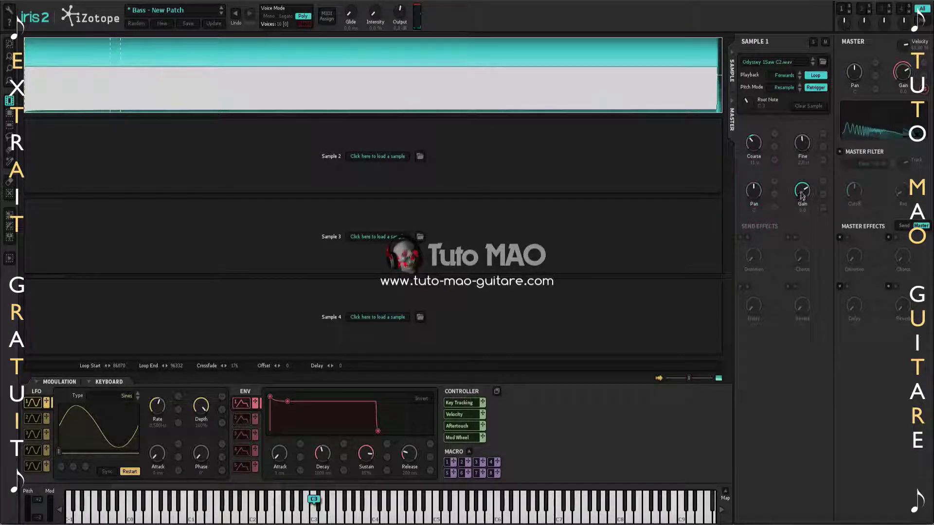
{"action": "left_click_drag", "start_coordinate": [802, 190], "coordinate": [800, 209]}
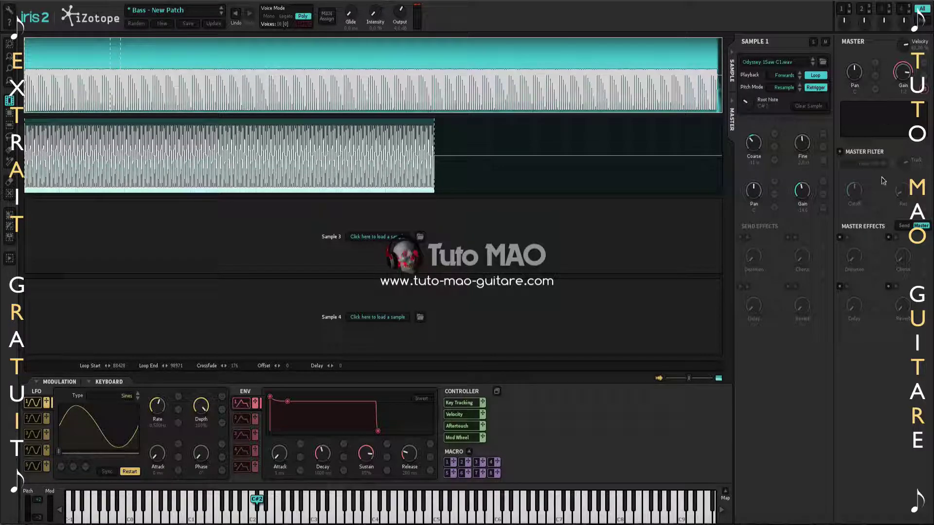
Enable the master filter and choose the New York LP low-pass type.
{"action": "left_click", "coordinate": [840, 154]}
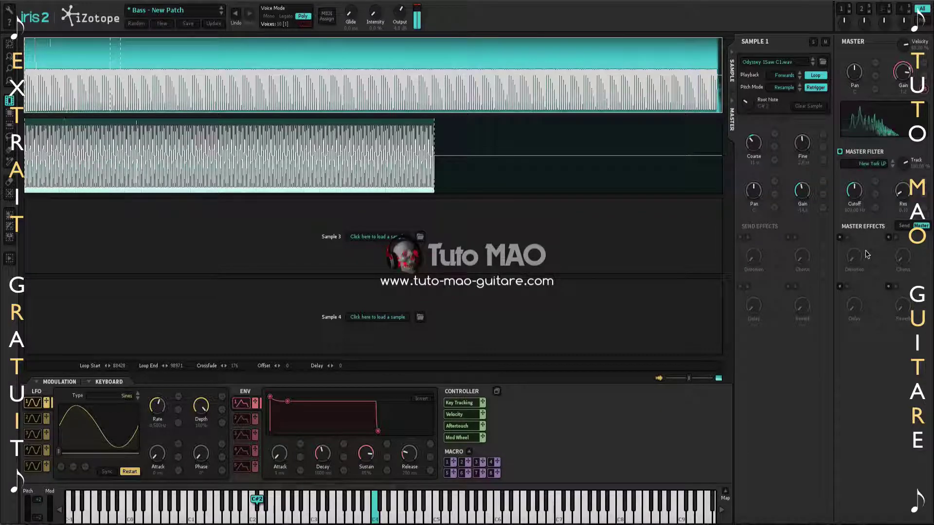
{"action": "left_click", "coordinate": [864, 165]}
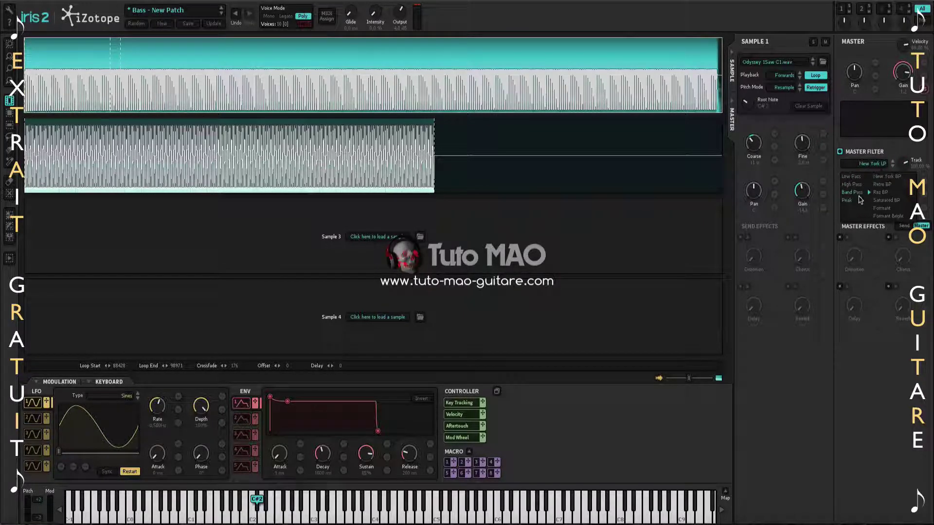
{"action": "mouse_move", "coordinate": [859, 179]}
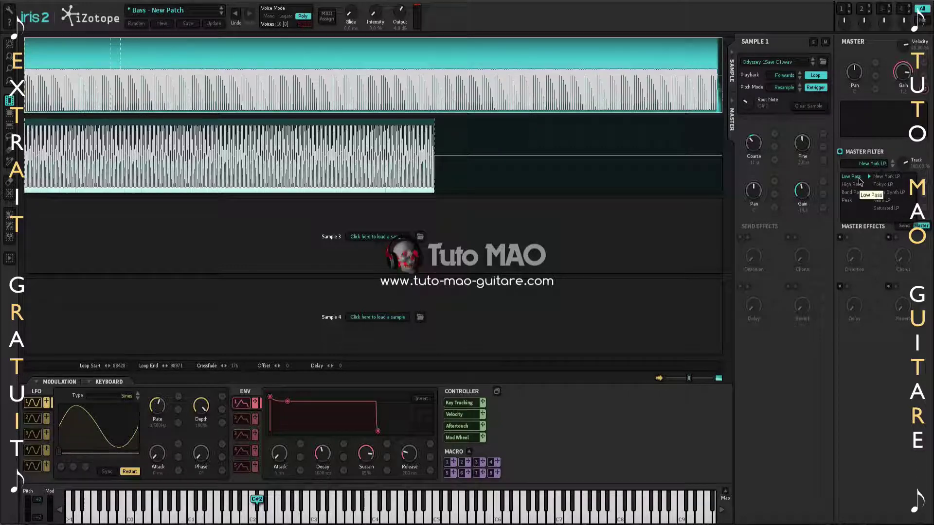
{"action": "left_click", "coordinate": [890, 180]}
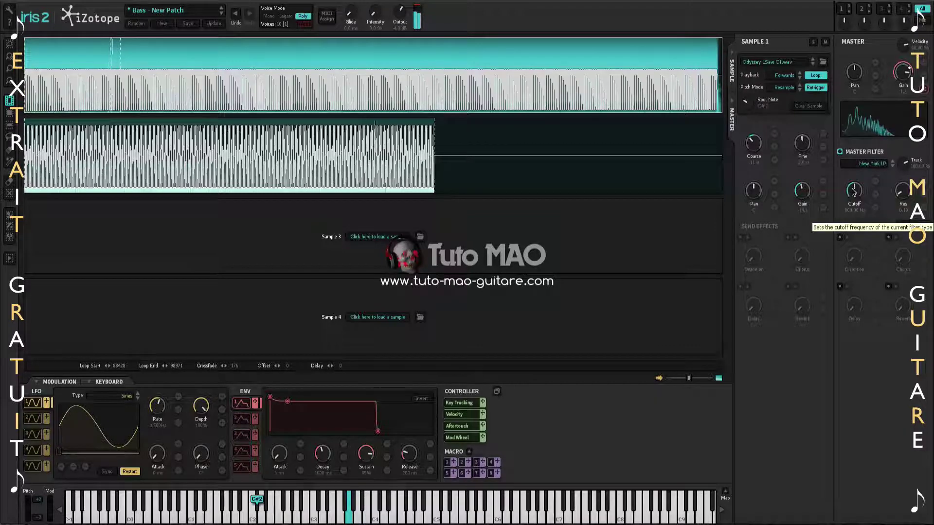
Sweep the master filter's cutoff up and down, and raise its resonance.
{"action": "mouse_move", "coordinate": [853, 189]}
{"action": "left_mouse_down"}
{"action": "mouse_move", "coordinate": [848, 182]}
{"action": "mouse_move", "coordinate": [852, 203]}
{"action": "mouse_move", "coordinate": [851, 174]}
{"action": "mouse_move", "coordinate": [857, 200]}
{"action": "left_mouse_up"}
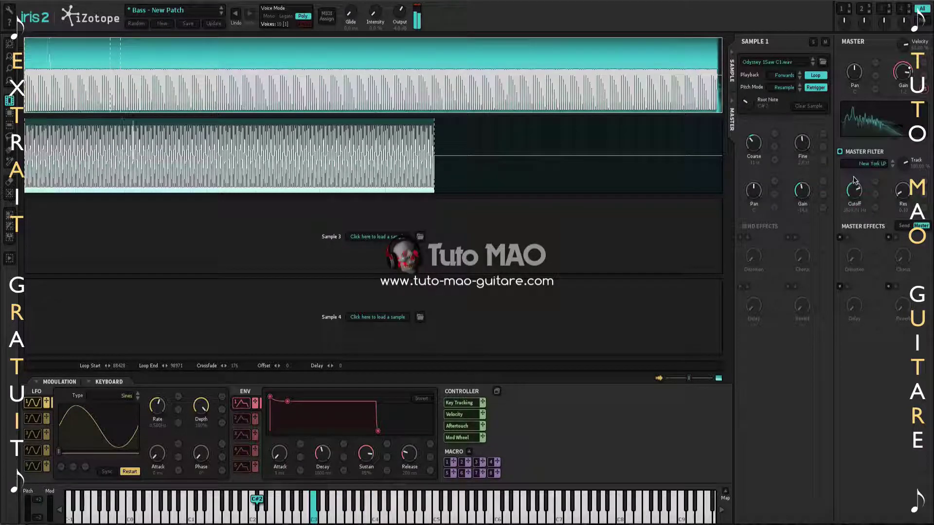
{"action": "mouse_move", "coordinate": [855, 192]}
{"action": "left_mouse_down"}
{"action": "mouse_move", "coordinate": [852, 178]}
{"action": "mouse_move", "coordinate": [850, 204]}
{"action": "left_mouse_up"}
{"action": "left_click_drag", "start_coordinate": [905, 195], "coordinate": [905, 169]}
{"action": "left_click_drag", "start_coordinate": [854, 198], "coordinate": [854, 191]}
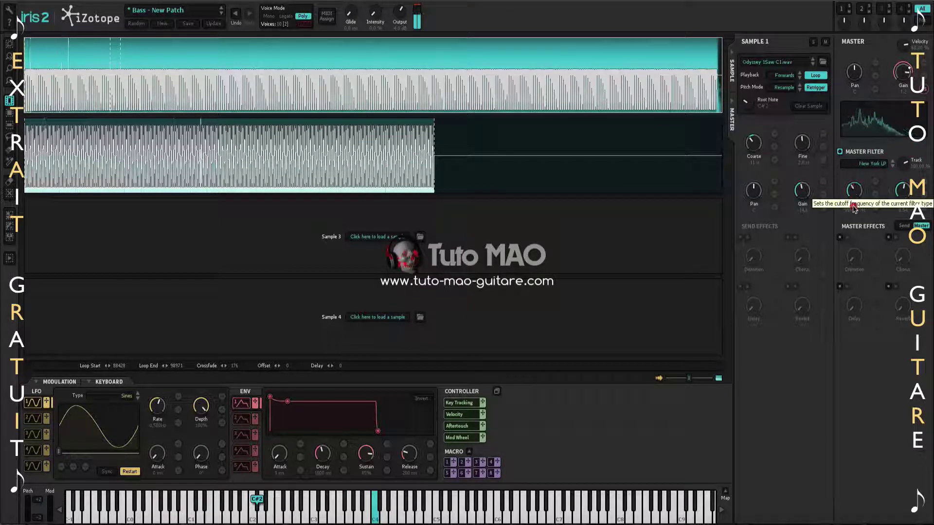
{"action": "left_click_drag", "start_coordinate": [854, 203], "coordinate": [905, 189]}
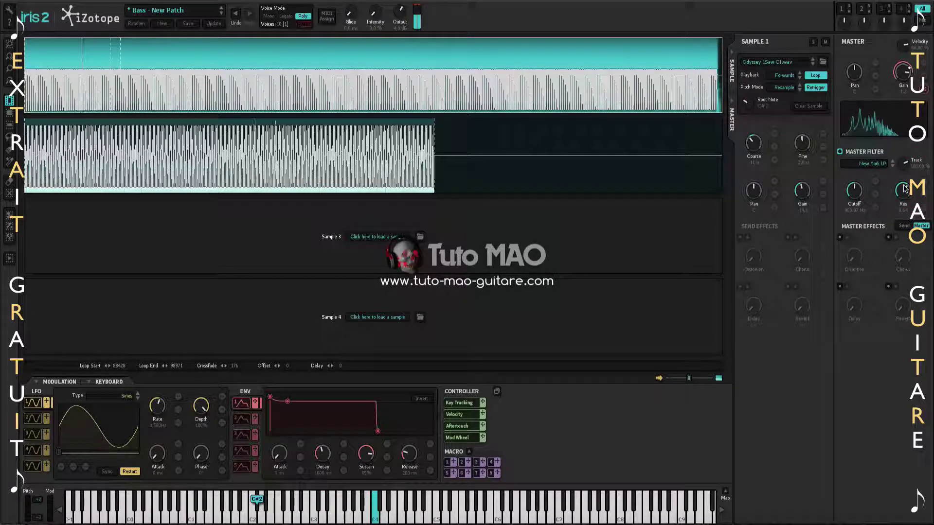
Change the master filter to Saturated LP and sweep its cutoff and resonance.
{"action": "left_click", "coordinate": [858, 164]}
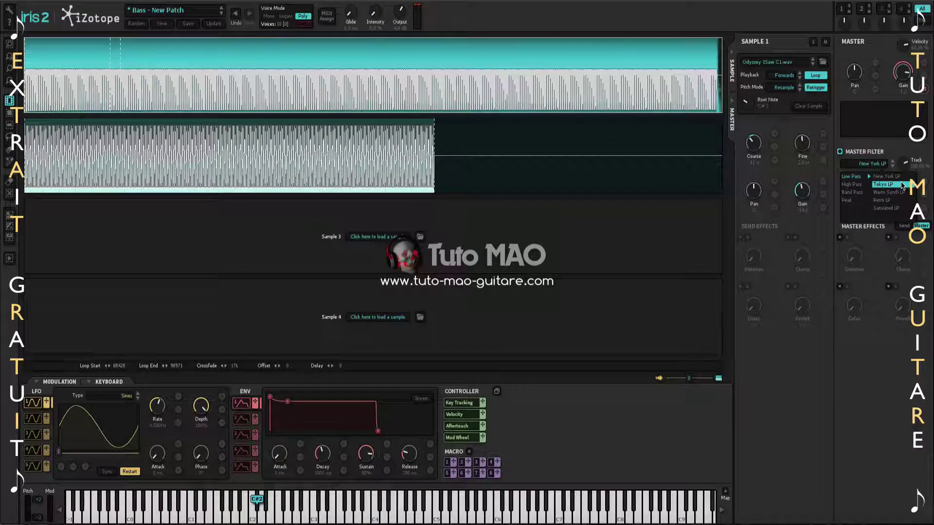
{"action": "left_click", "coordinate": [896, 209]}
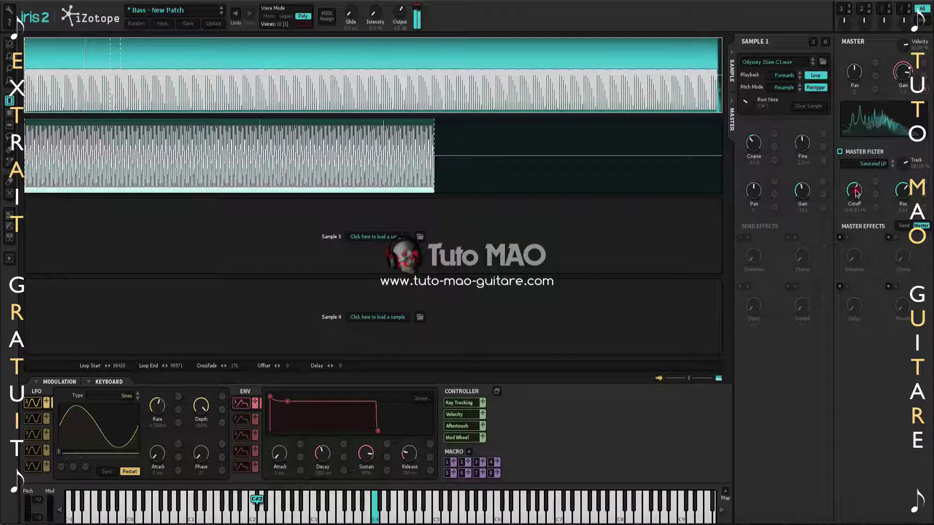
{"action": "left_click_drag", "start_coordinate": [900, 198], "coordinate": [852, 185]}
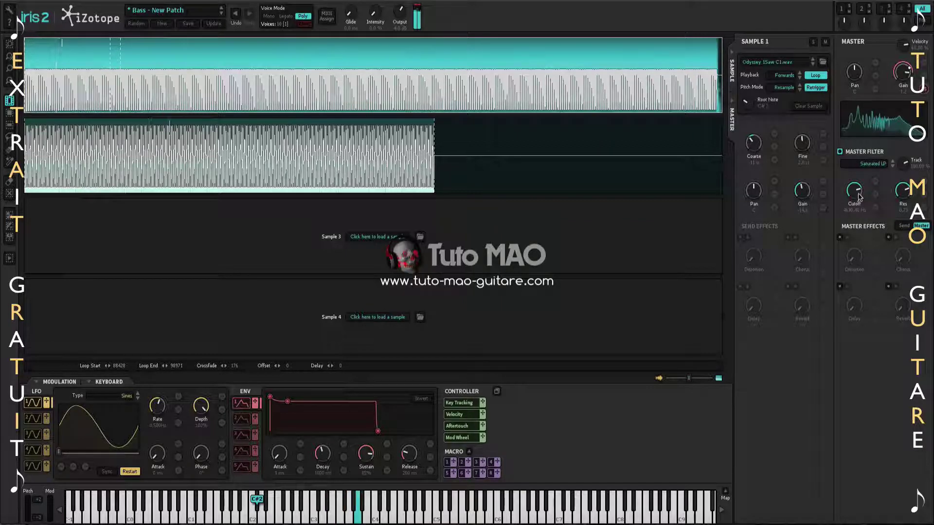
{"action": "mouse_move", "coordinate": [855, 203]}
{"action": "left_mouse_down"}
{"action": "mouse_move", "coordinate": [855, 195]}
{"action": "mouse_move", "coordinate": [900, 207]}
{"action": "mouse_move", "coordinate": [855, 201]}
{"action": "left_mouse_up"}
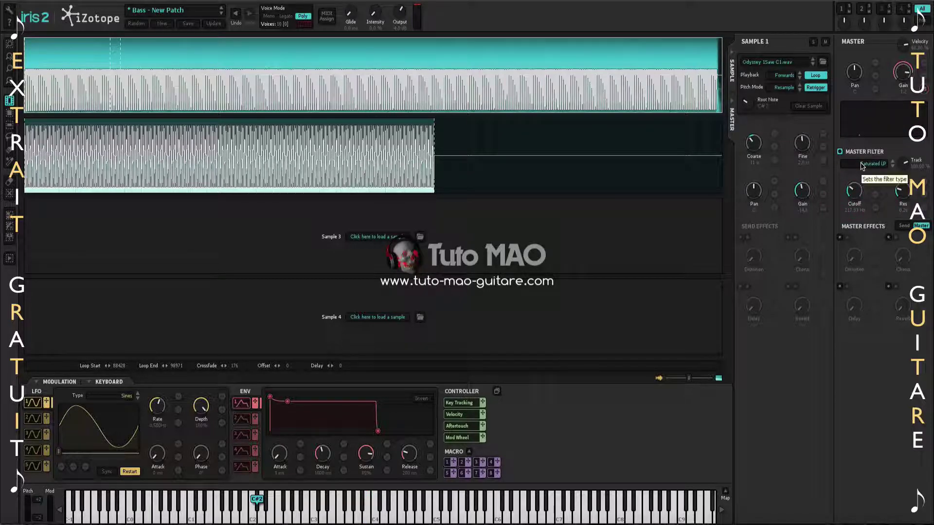
Try the New York HP type on the master filter with varying cutoff and resonance, and check the other filter types offered.
{"action": "left_click", "coordinate": [862, 165]}
{"action": "mouse_move", "coordinate": [856, 186]}
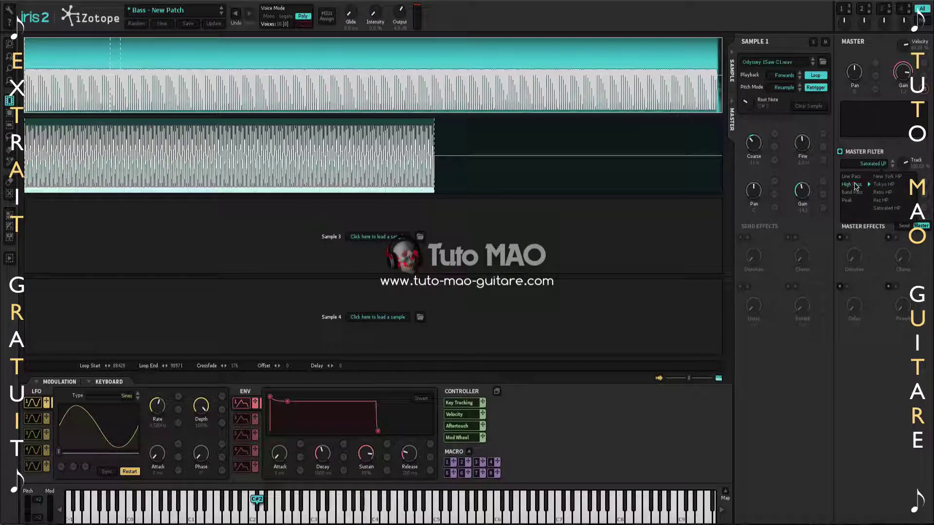
{"action": "left_click", "coordinate": [886, 176]}
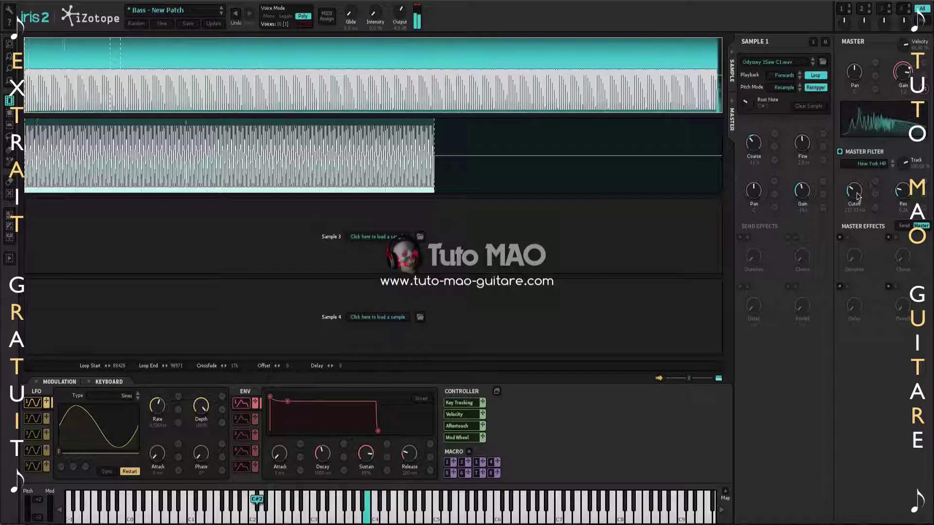
{"action": "mouse_move", "coordinate": [857, 180]}
{"action": "left_mouse_down"}
{"action": "mouse_move", "coordinate": [855, 166]}
{"action": "mouse_move", "coordinate": [858, 197]}
{"action": "left_mouse_up"}
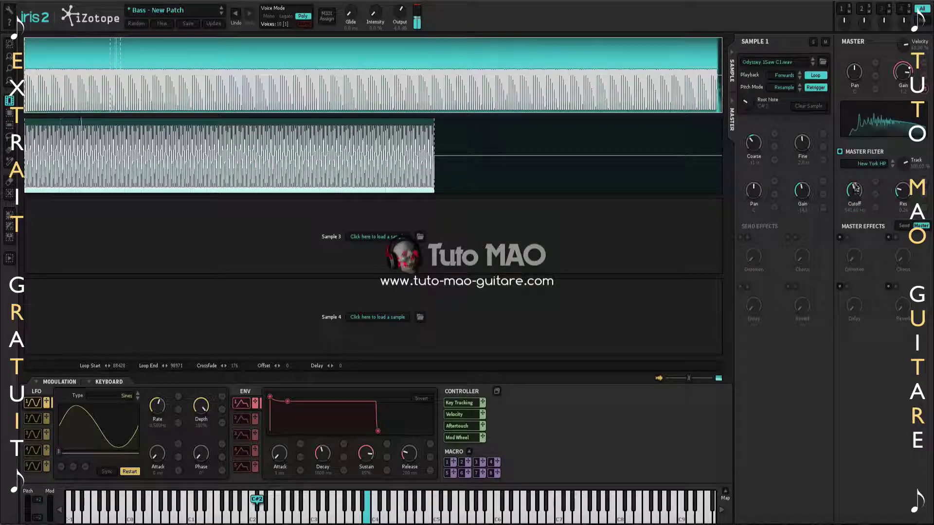
{"action": "mouse_move", "coordinate": [855, 192]}
{"action": "left_mouse_down"}
{"action": "mouse_move", "coordinate": [861, 219]}
{"action": "mouse_move", "coordinate": [859, 197]}
{"action": "mouse_move", "coordinate": [903, 168]}
{"action": "left_mouse_up"}
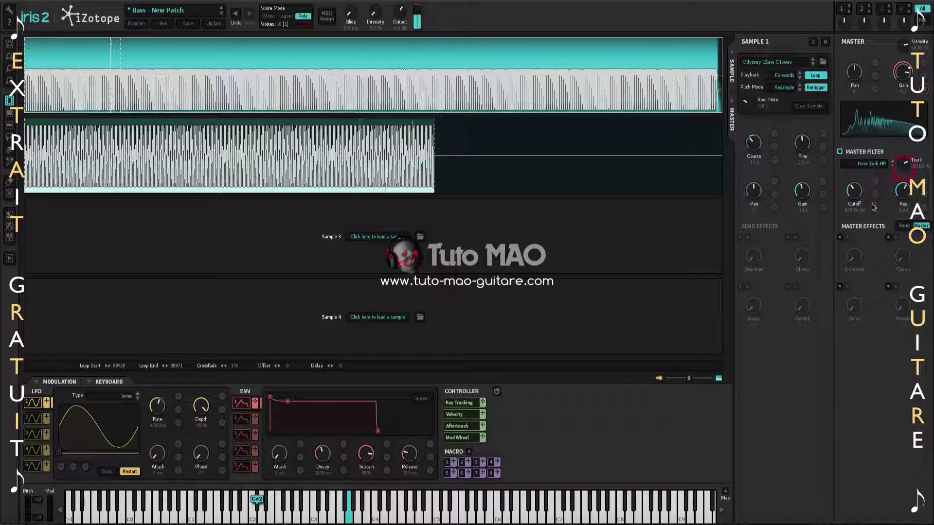
{"action": "mouse_move", "coordinate": [853, 195]}
{"action": "left_mouse_down"}
{"action": "mouse_move", "coordinate": [905, 194]}
{"action": "mouse_move", "coordinate": [902, 174]}
{"action": "left_mouse_up"}
{"action": "left_click_drag", "start_coordinate": [853, 193], "coordinate": [865, 177]}
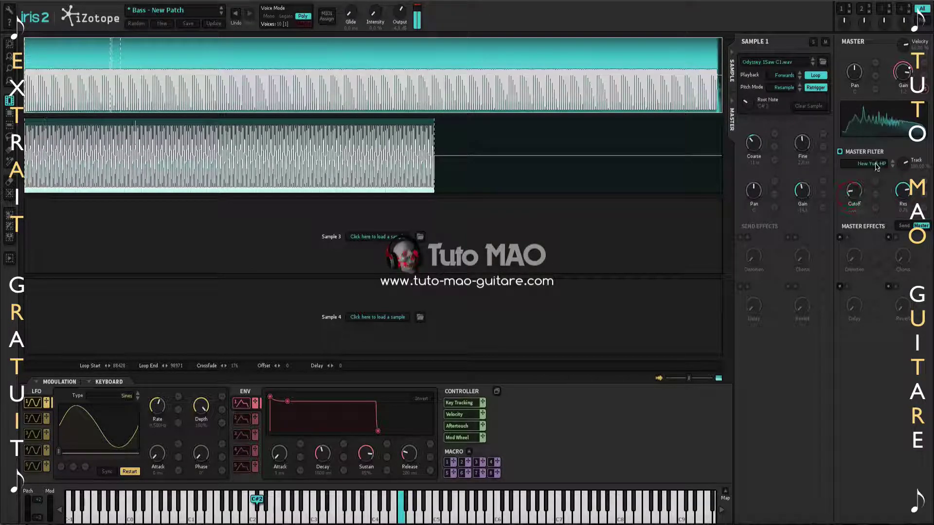
{"action": "left_click", "coordinate": [876, 165]}
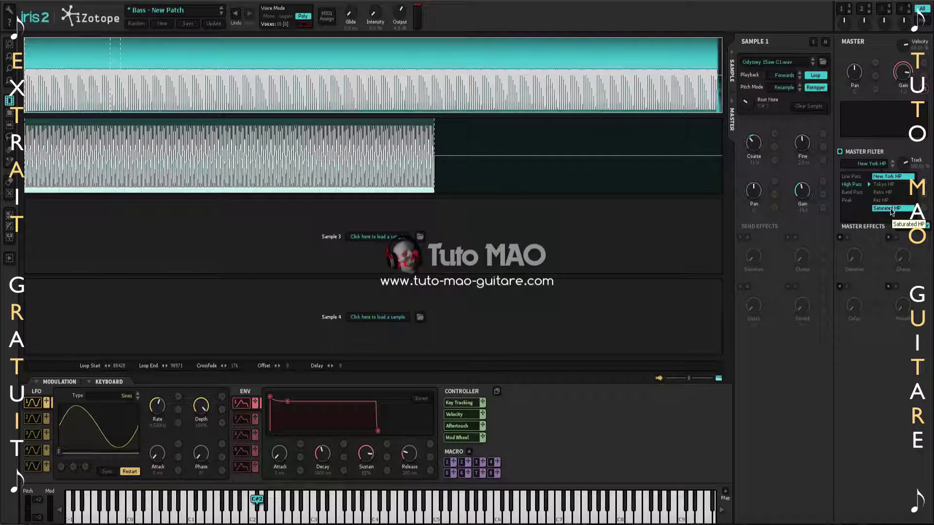
{"action": "left_click", "coordinate": [855, 193]}
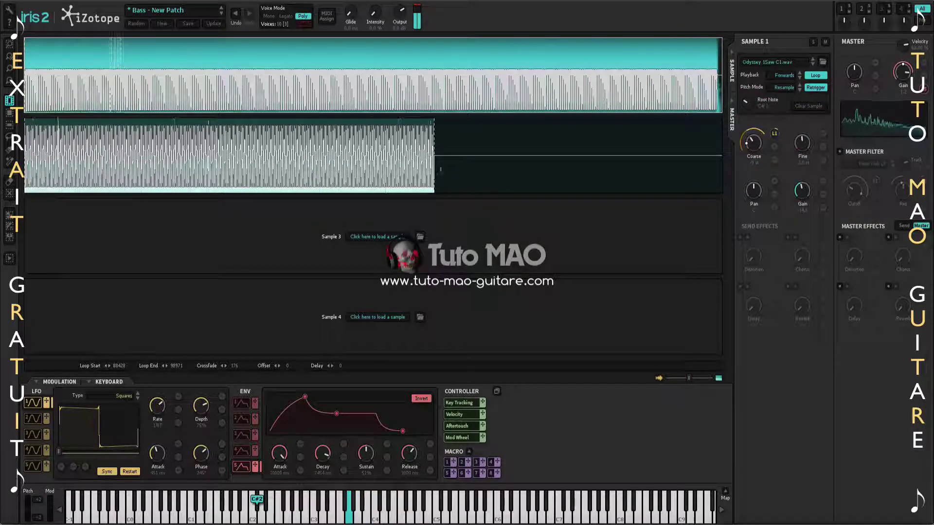
Assign LFO 1 to Sample 2's coarse pitch, lower its coarse tuning, and compare the sound with the master filter on and off.
{"action": "left_click", "coordinate": [390, 152]}
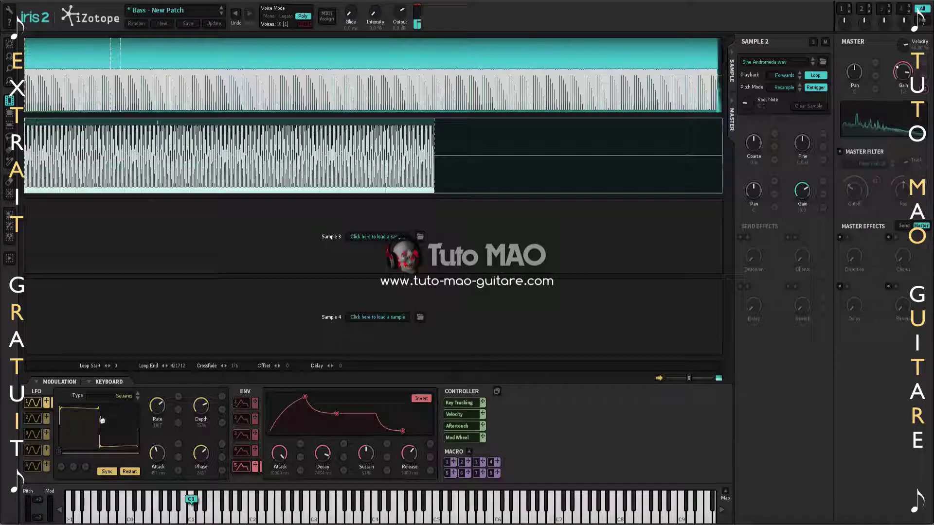
{"action": "mouse_move", "coordinate": [46, 403]}
{"action": "left_mouse_down"}
{"action": "mouse_move", "coordinate": [678, 284]}
{"action": "mouse_move", "coordinate": [771, 162]}
{"action": "mouse_move", "coordinate": [774, 140]}
{"action": "left_mouse_up"}
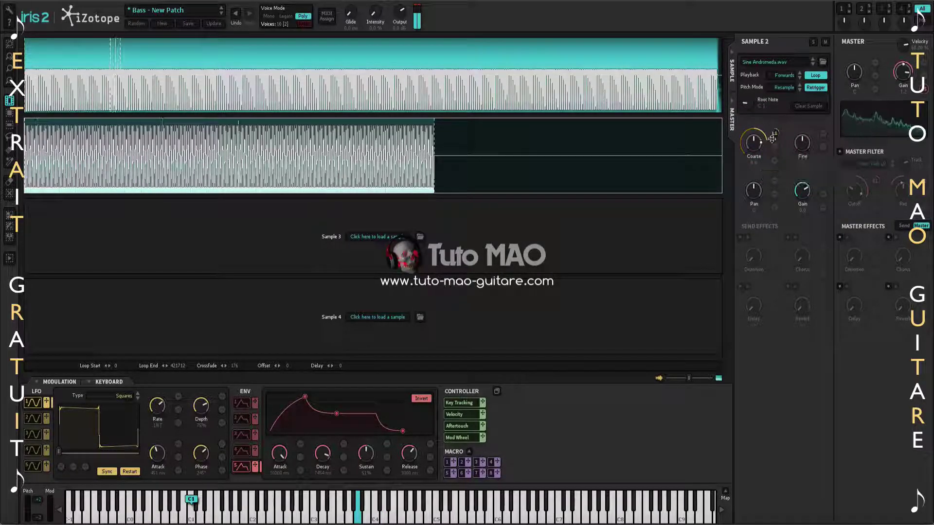
{"action": "left_click_drag", "start_coordinate": [772, 138], "coordinate": [751, 151]}
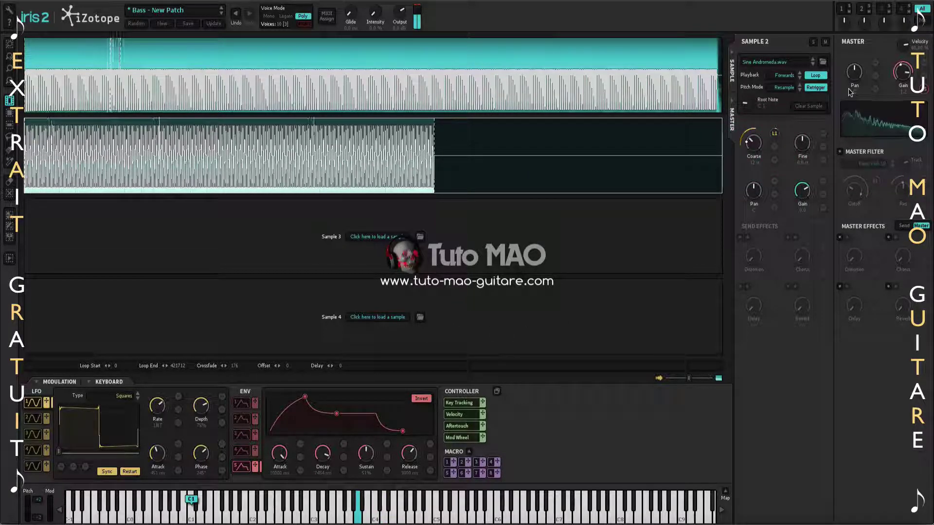
{"action": "left_click", "coordinate": [839, 151]}
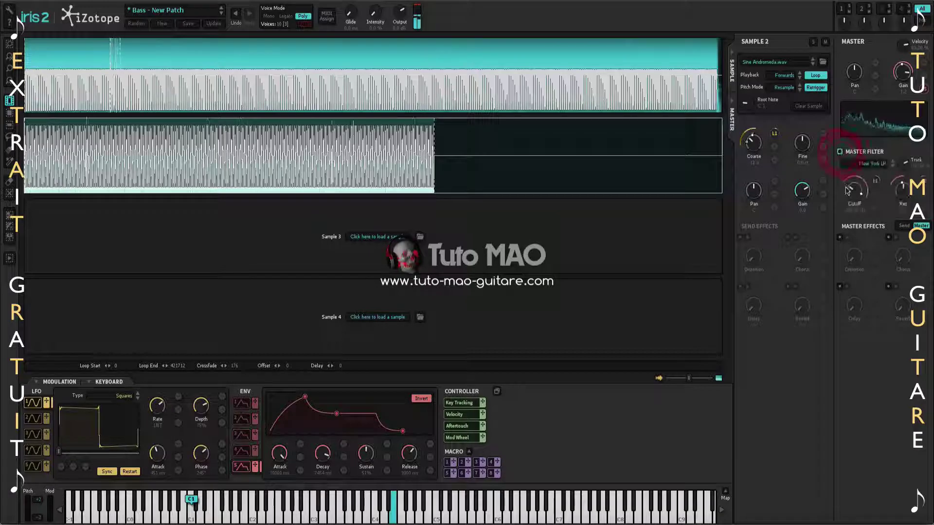
{"action": "left_click", "coordinate": [839, 153]}
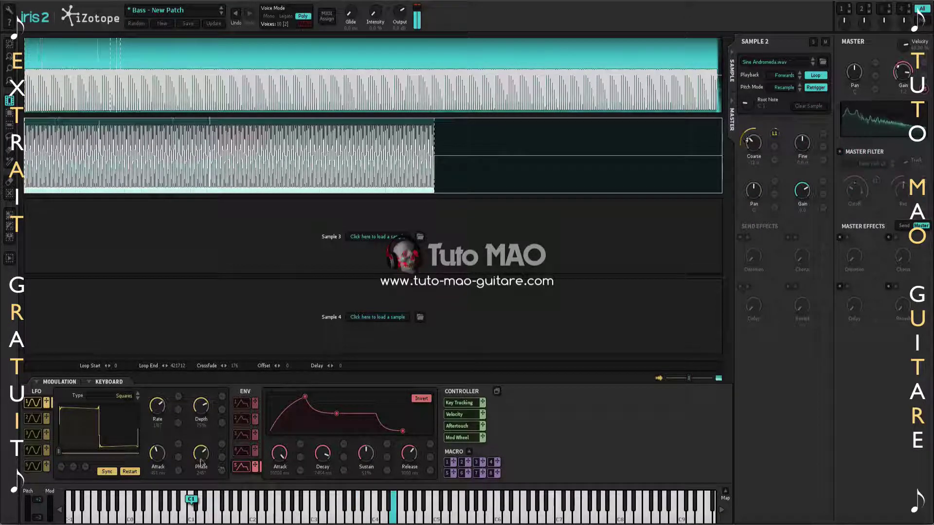
Adjust LFO 1's phase, attack and rate, raise its depth to 100%, and switch its Restart off.
{"action": "left_click_drag", "start_coordinate": [200, 454], "coordinate": [157, 469]}
{"action": "left_click_drag", "start_coordinate": [158, 407], "coordinate": [193, 386]}
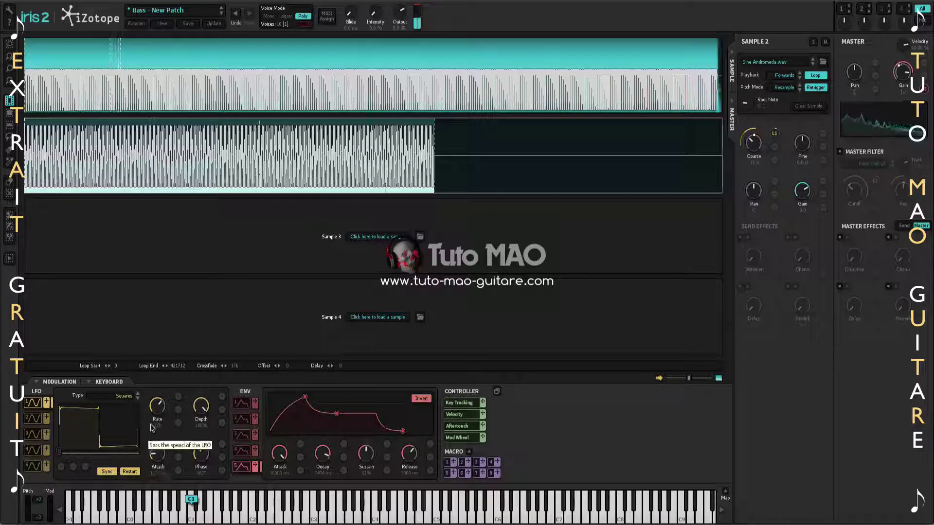
{"action": "left_click", "coordinate": [134, 471]}
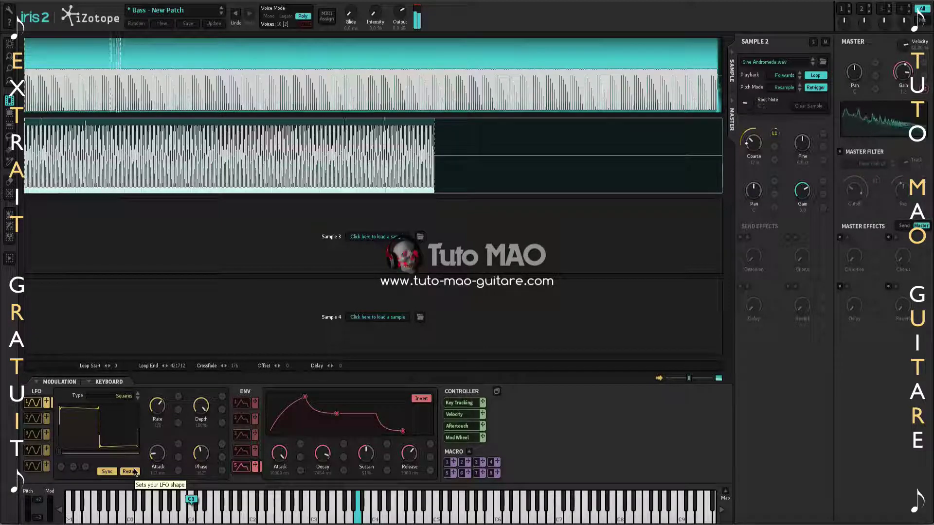
{"action": "left_click", "coordinate": [134, 472]}
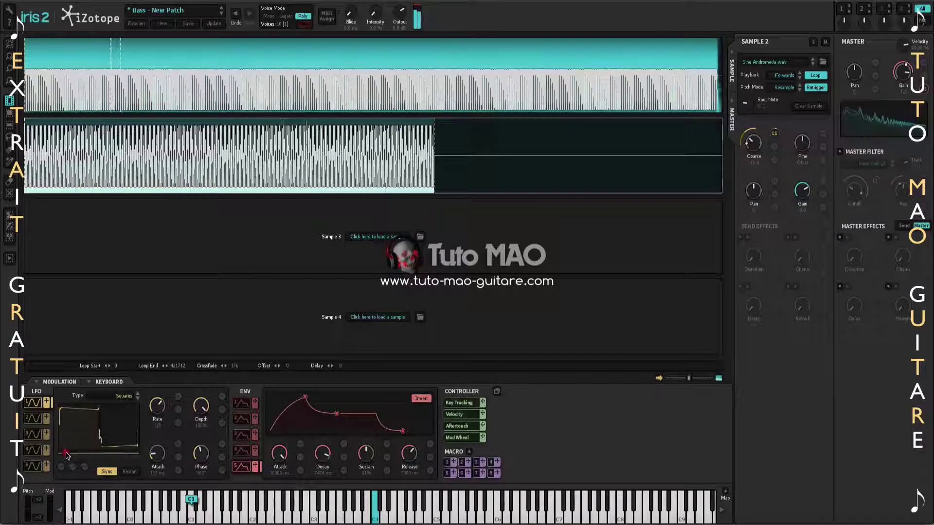
Morph LFO 1's Squares waveform, and try the Saw Up type with different shape amounts.
{"action": "left_click_drag", "start_coordinate": [75, 453], "coordinate": [100, 455]}
{"action": "left_click", "coordinate": [124, 397]}
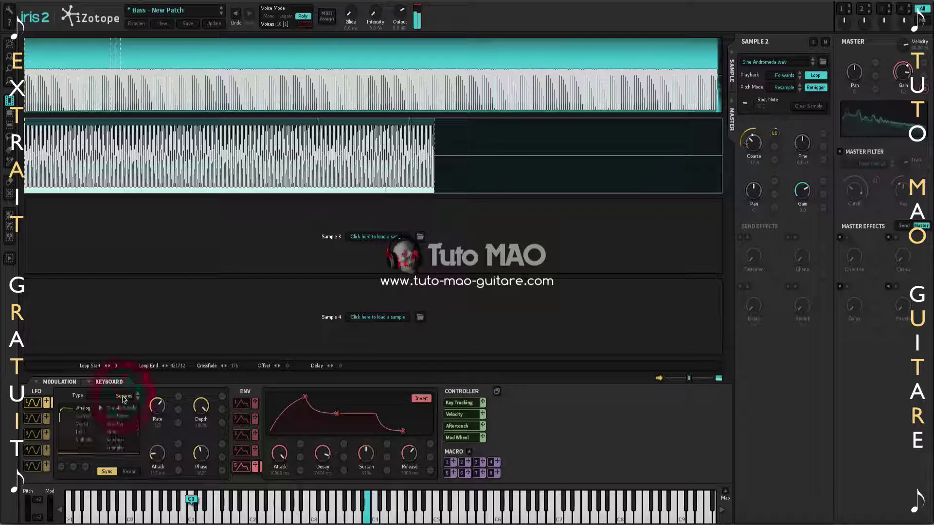
{"action": "left_click", "coordinate": [127, 426]}
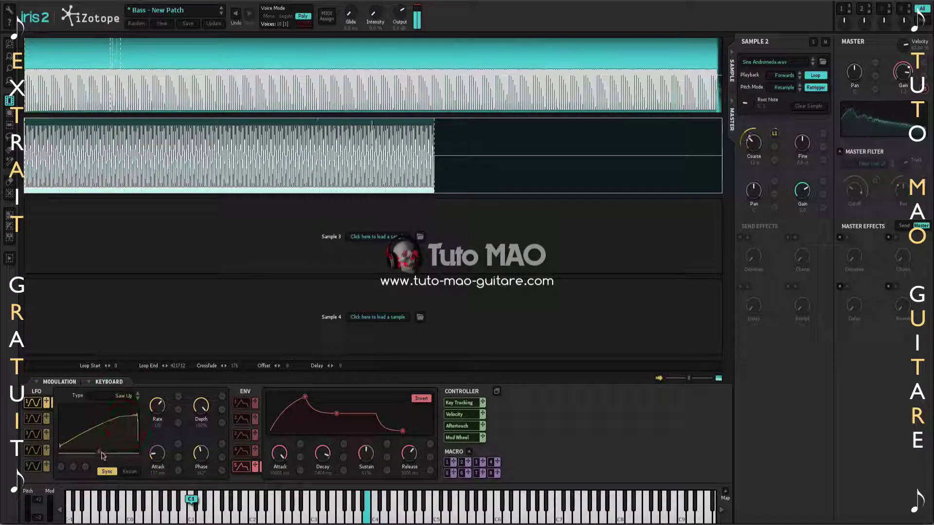
{"action": "left_click_drag", "start_coordinate": [68, 454], "coordinate": [116, 460]}
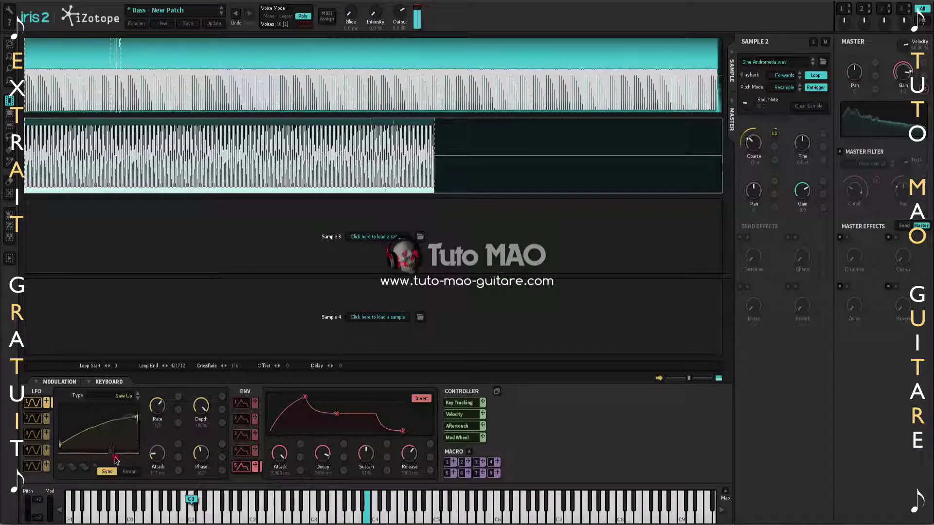
Change LFO 1's waveform type to Sines and vary its shape amount.
{"action": "left_click", "coordinate": [136, 402]}
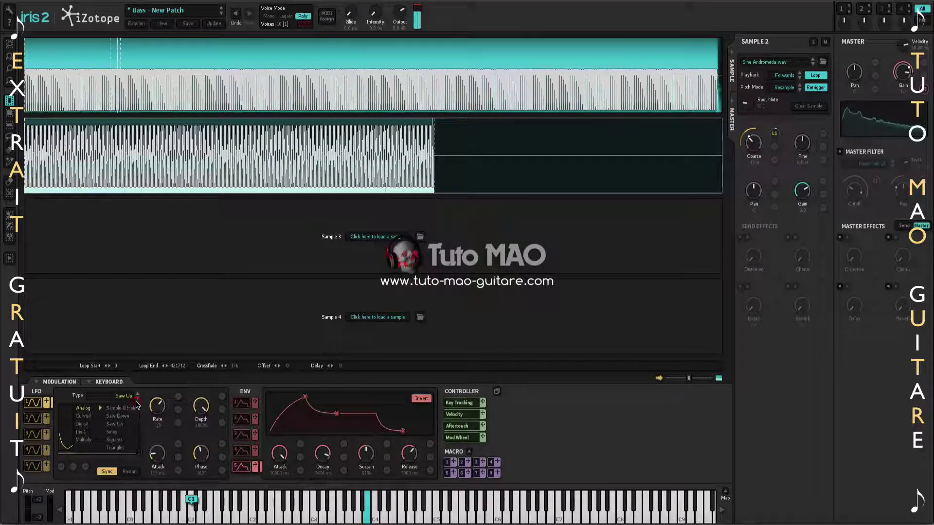
{"action": "left_click", "coordinate": [113, 432]}
{"action": "left_click_drag", "start_coordinate": [136, 459], "coordinate": [84, 457]}
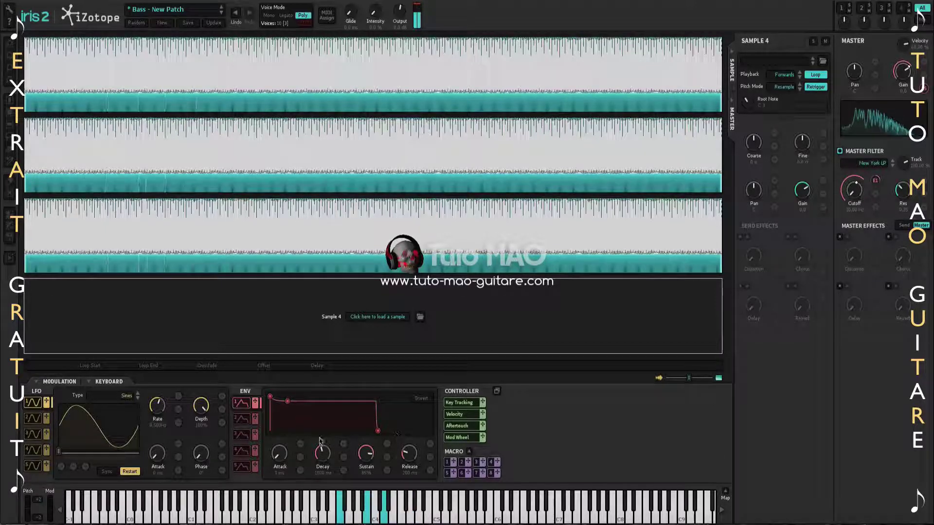
Lengthen envelope 1's decay and release, and lower its sustain level.
{"action": "left_click_drag", "start_coordinate": [286, 403], "coordinate": [296, 403]}
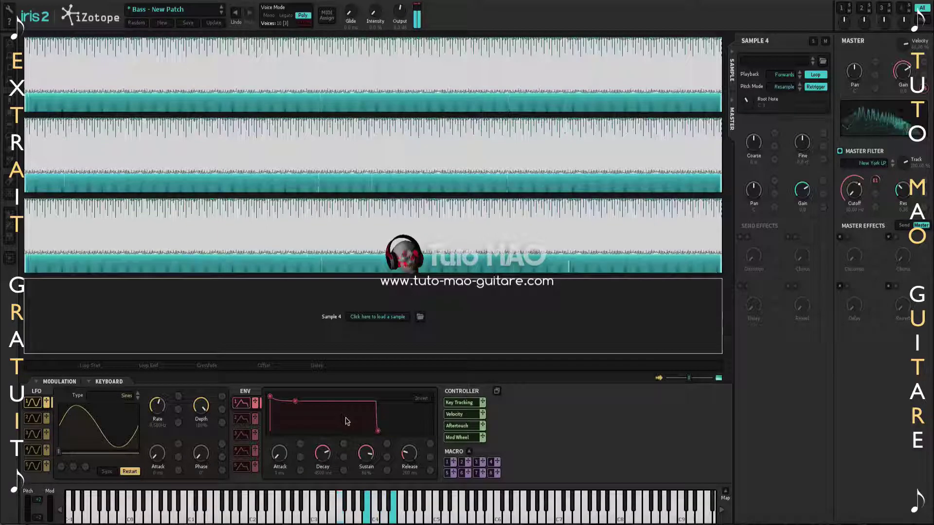
{"action": "left_click_drag", "start_coordinate": [381, 434], "coordinate": [384, 434]}
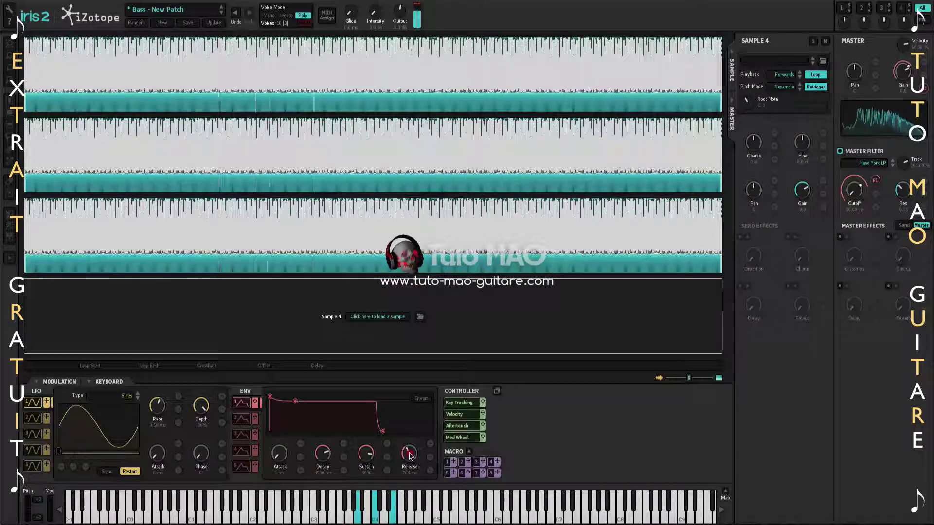
{"action": "left_click_drag", "start_coordinate": [409, 453], "coordinate": [319, 456]}
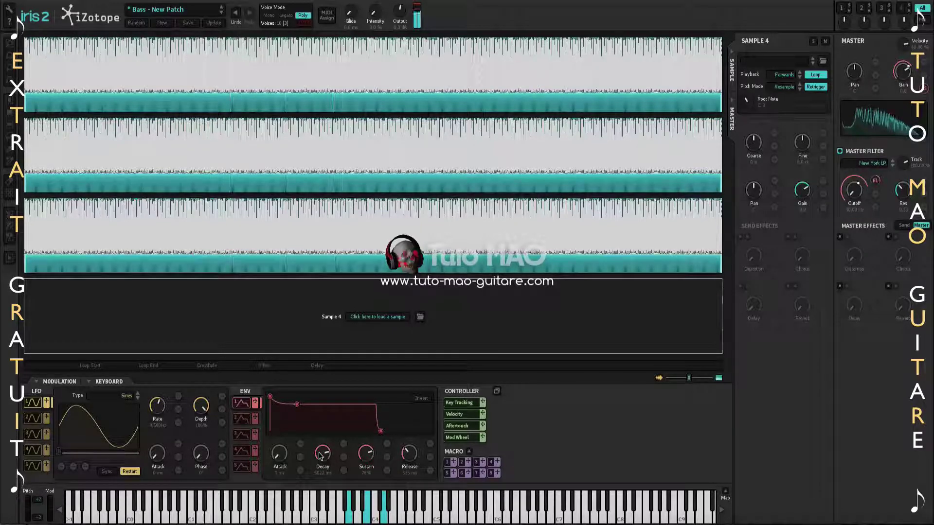